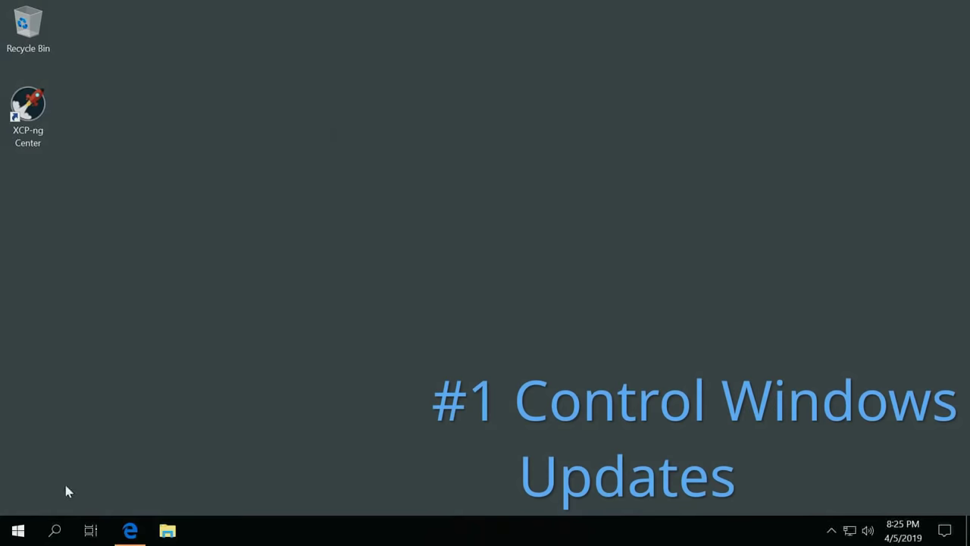
- Open Windows Settings to the Update & Security > Windows Update page
click(16, 531)
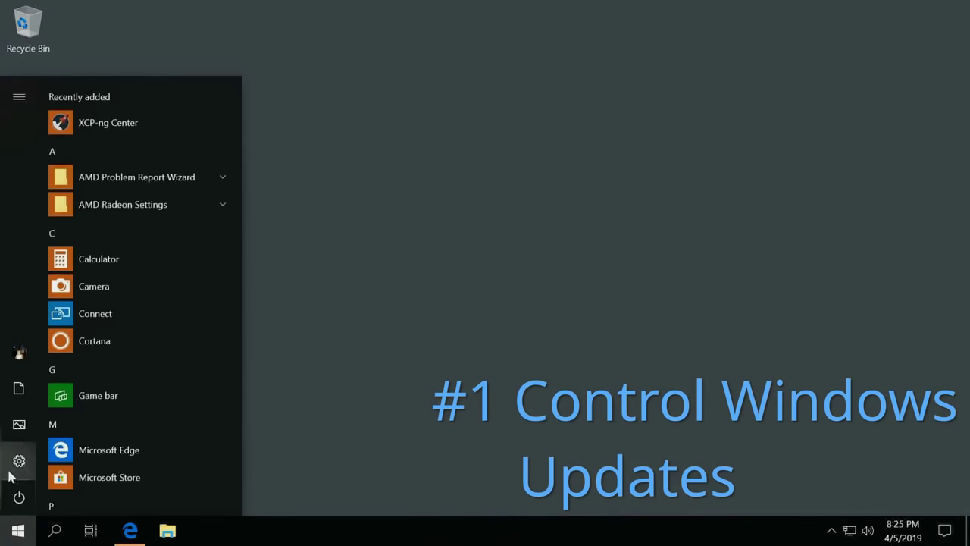
click(19, 461)
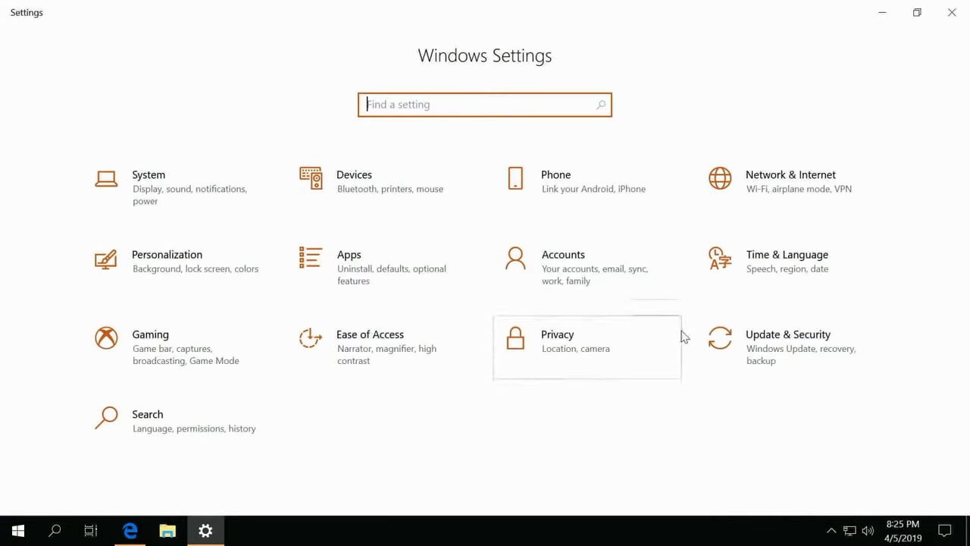
click(773, 333)
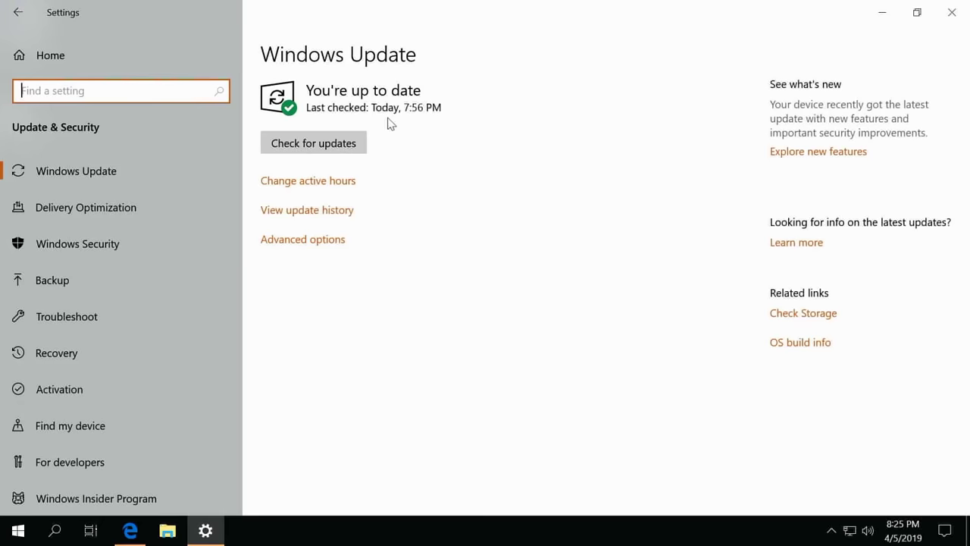
- Turn off 'Allow downloads from other PCs' in Delivery Optimization
click(304, 241)
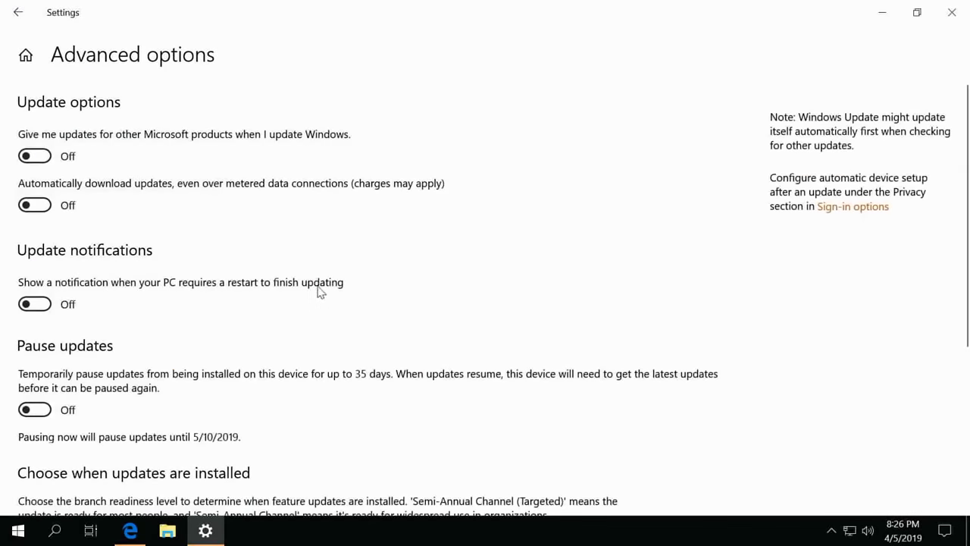
scroll(320, 292, down, 5)
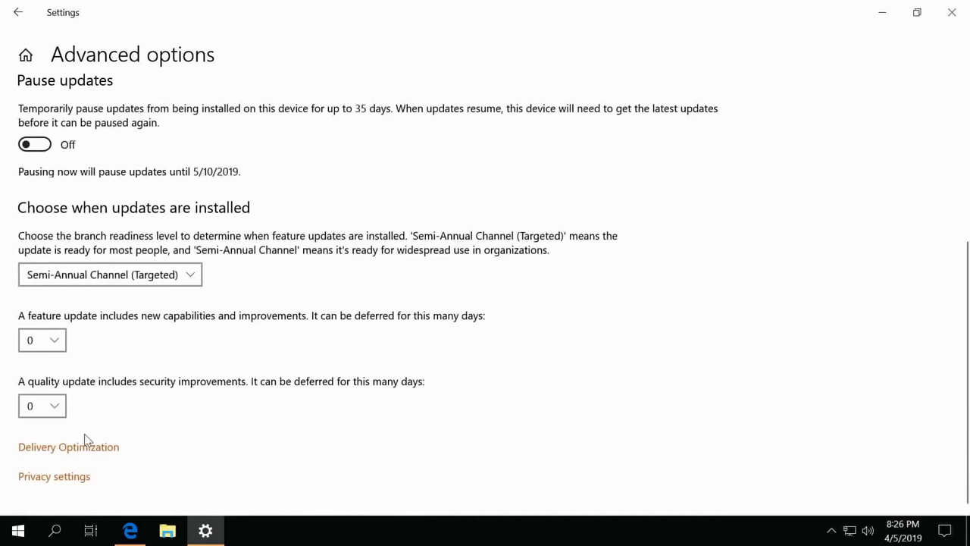
click(95, 448)
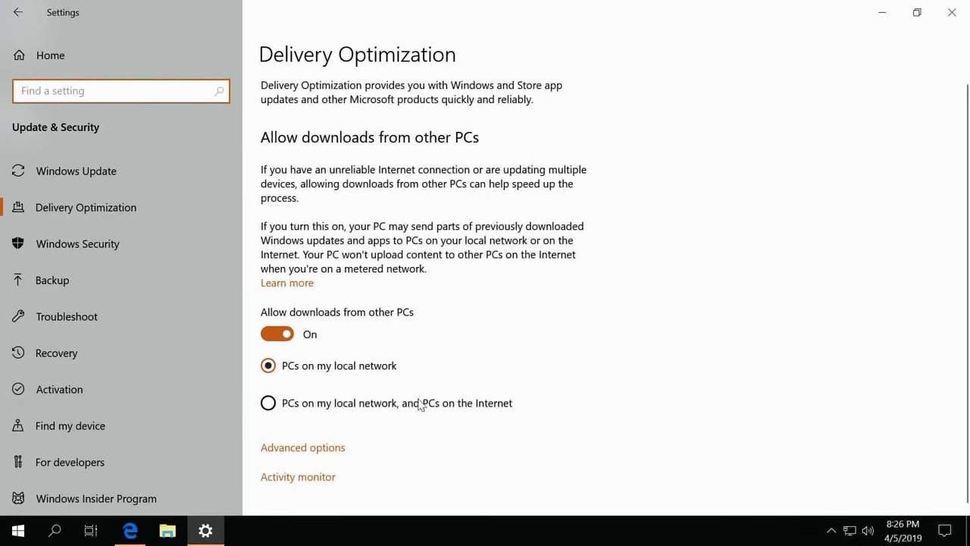
click(281, 342)
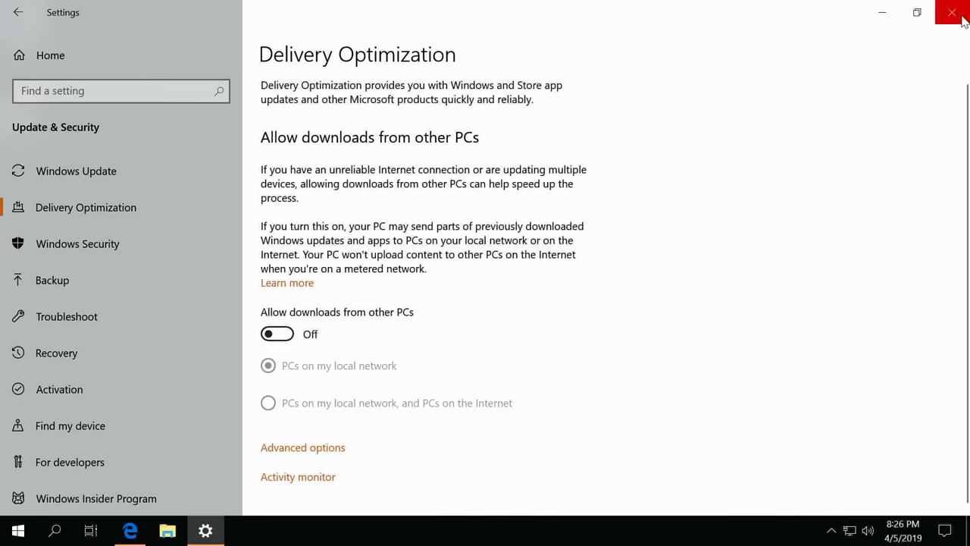
- Review the Delivery Optimization advanced bandwidth options, then close Settings
click(326, 448)
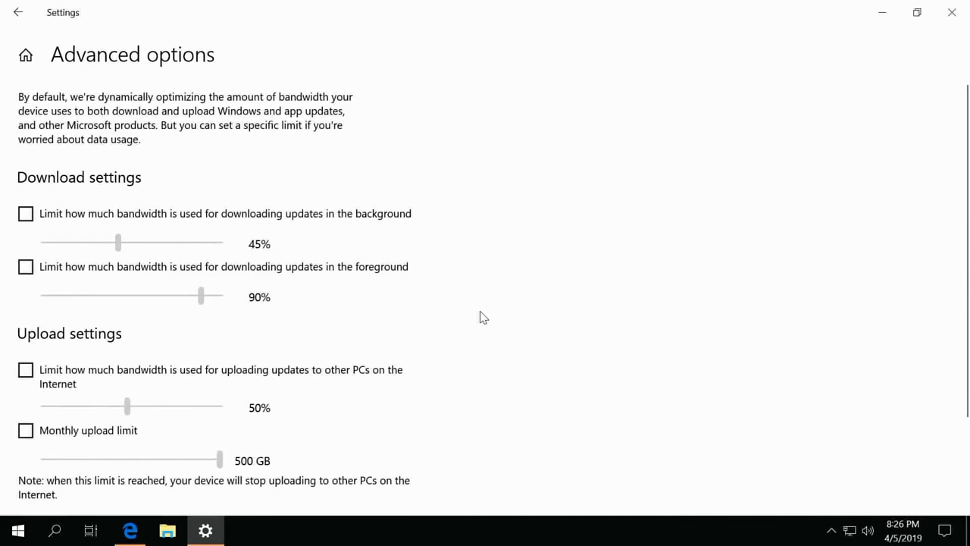
scroll(482, 316, down, 1)
scroll(483, 317, down, 1)
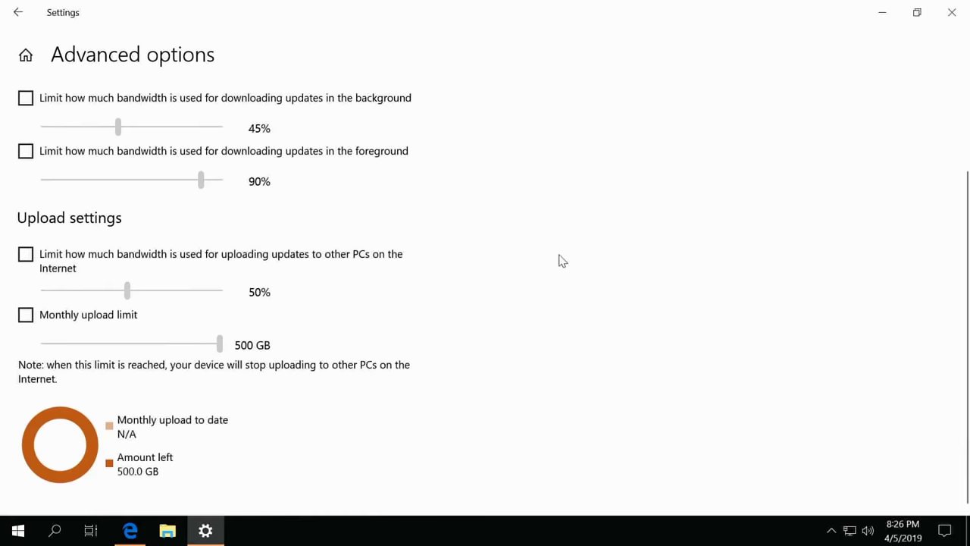
click(18, 15)
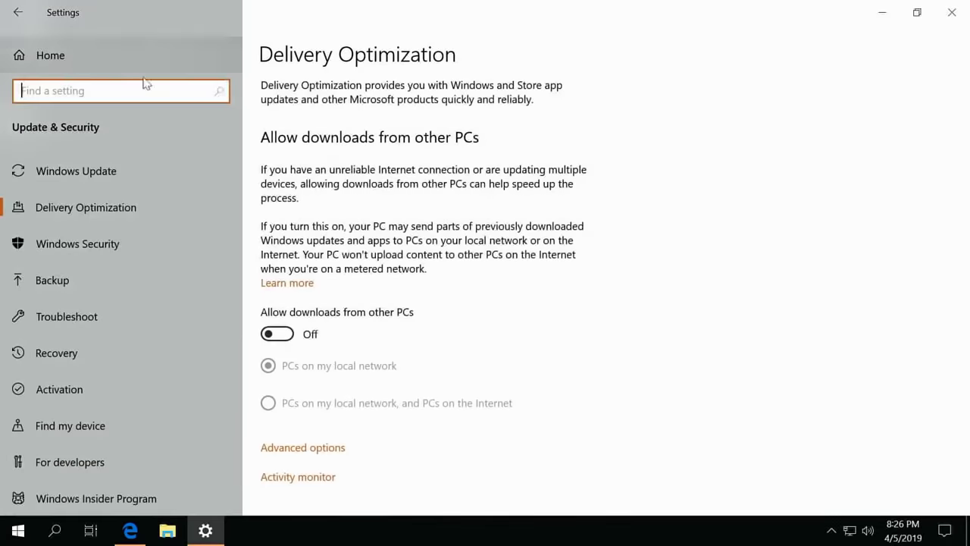
click(952, 21)
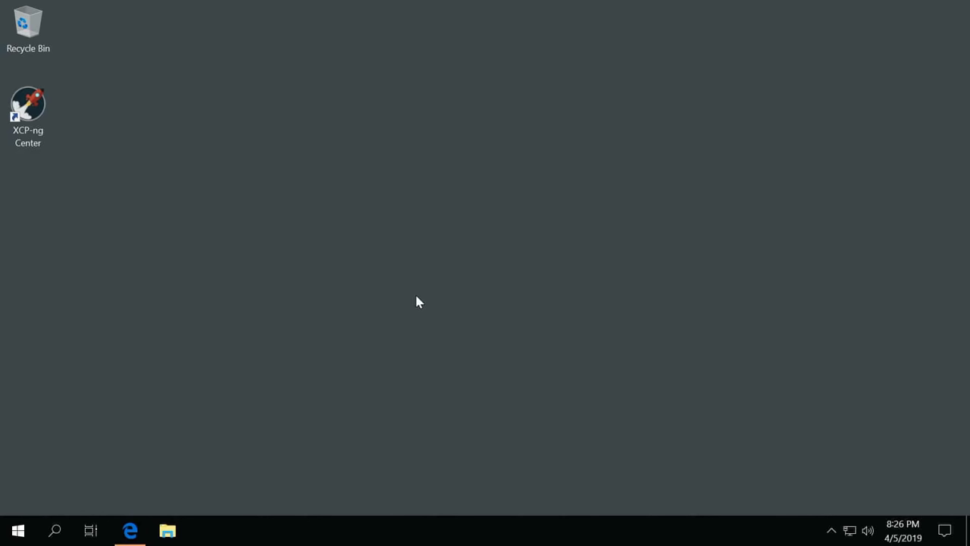
- Launch services.msc and open the Windows Update service's properties
right_click(17, 530)
click(60, 456)
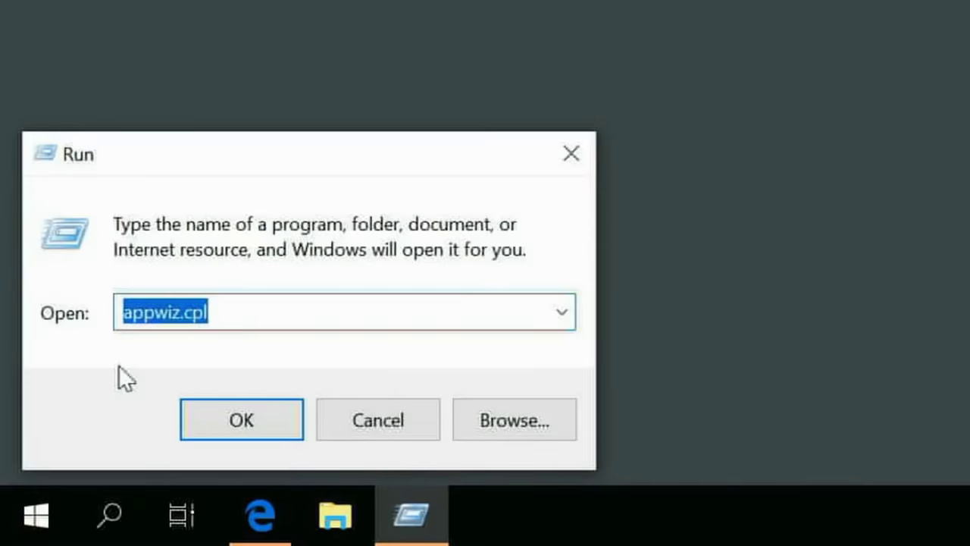
text(services.msc)
key(Return)
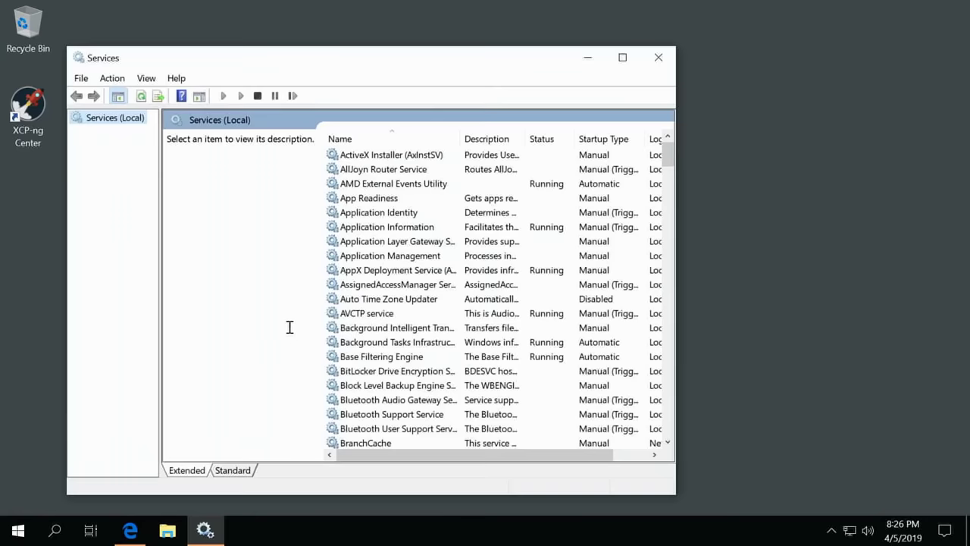
click(621, 56)
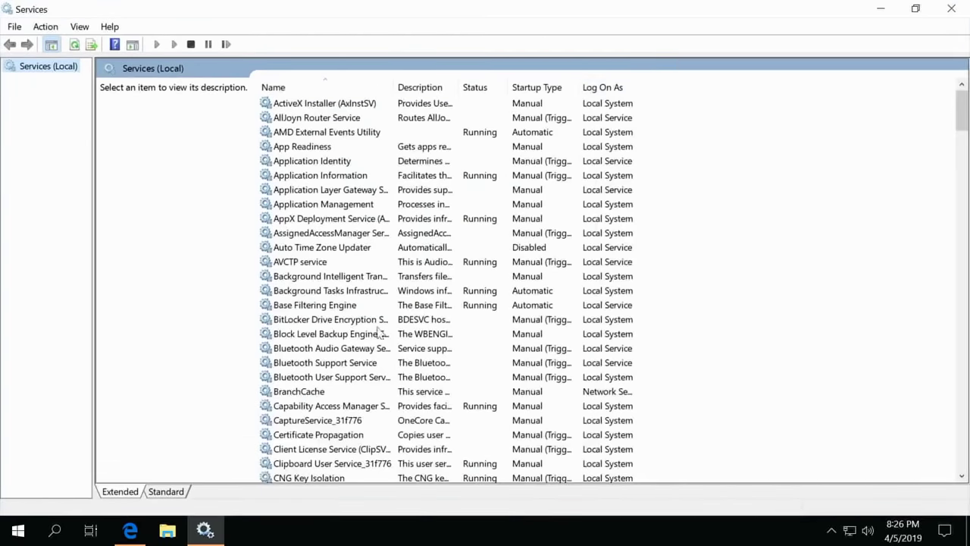
click(322, 335)
key(w)
scroll(322, 339, down, 7)
click(322, 376)
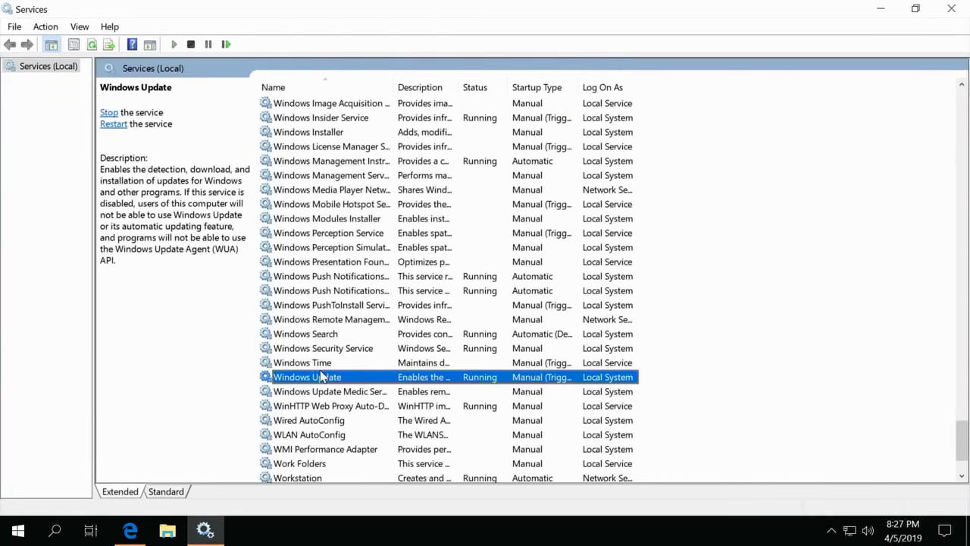
double_click(322, 376)
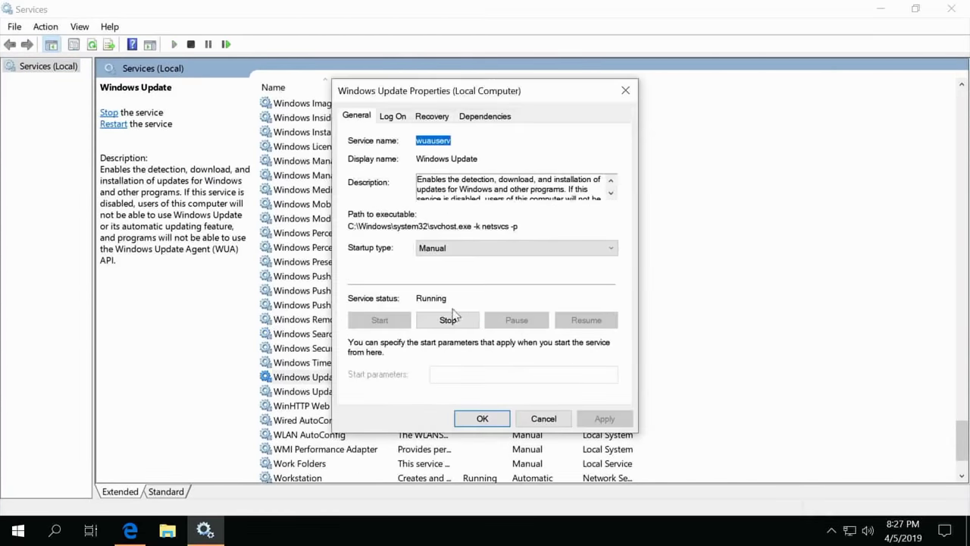
- Stop the Windows Update service and apply Disabled as its startup type
click(449, 319)
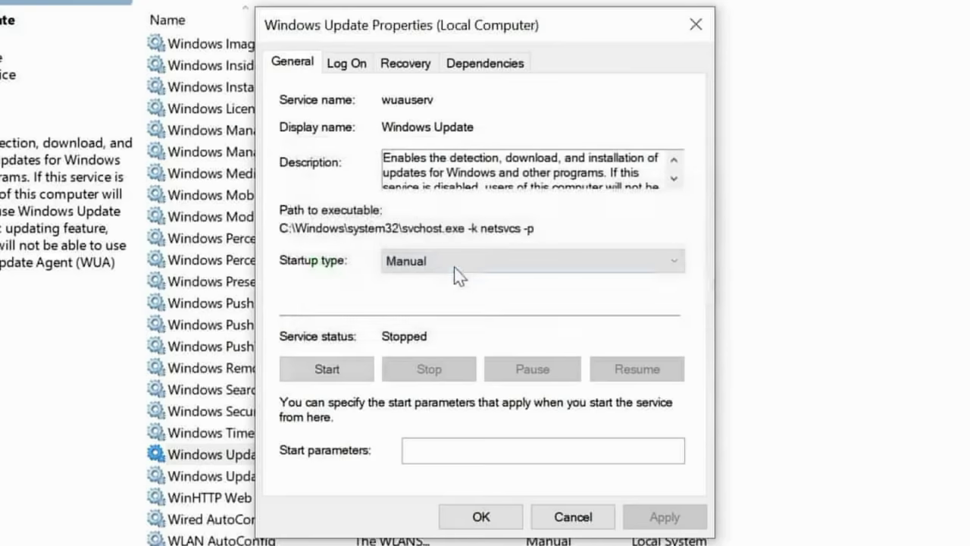
click(454, 267)
click(407, 329)
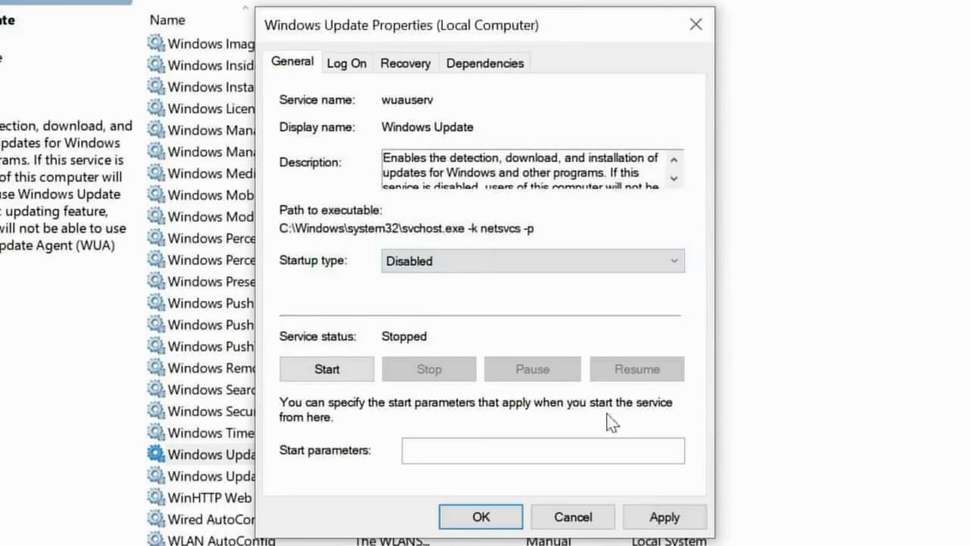
click(670, 515)
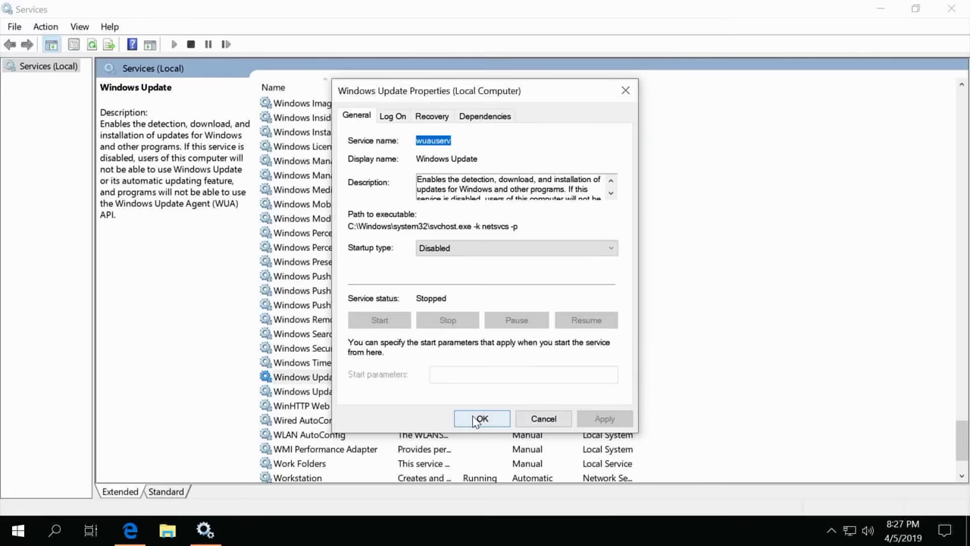
click(481, 419)
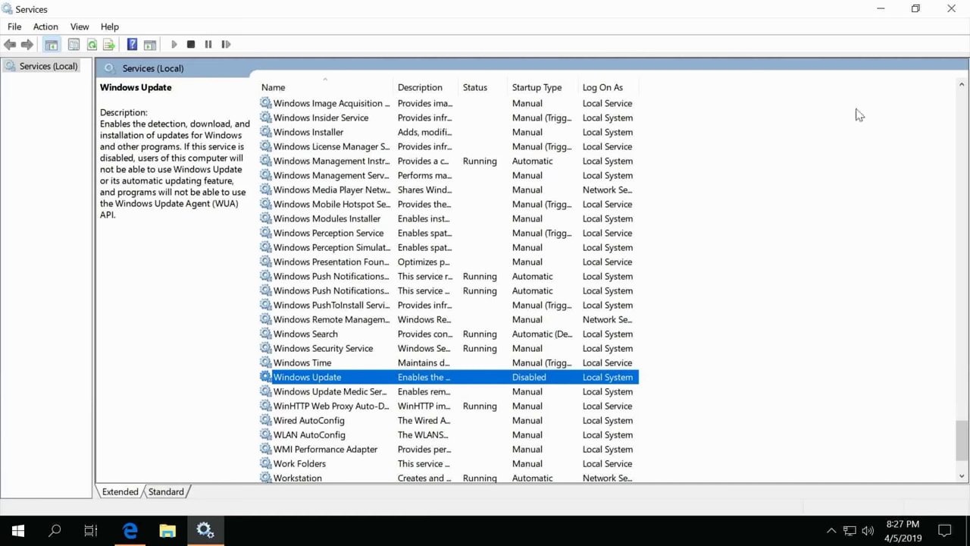
- Close Services and read through the Sordum Windows Update Blocker v1.1 article in Edge
click(951, 8)
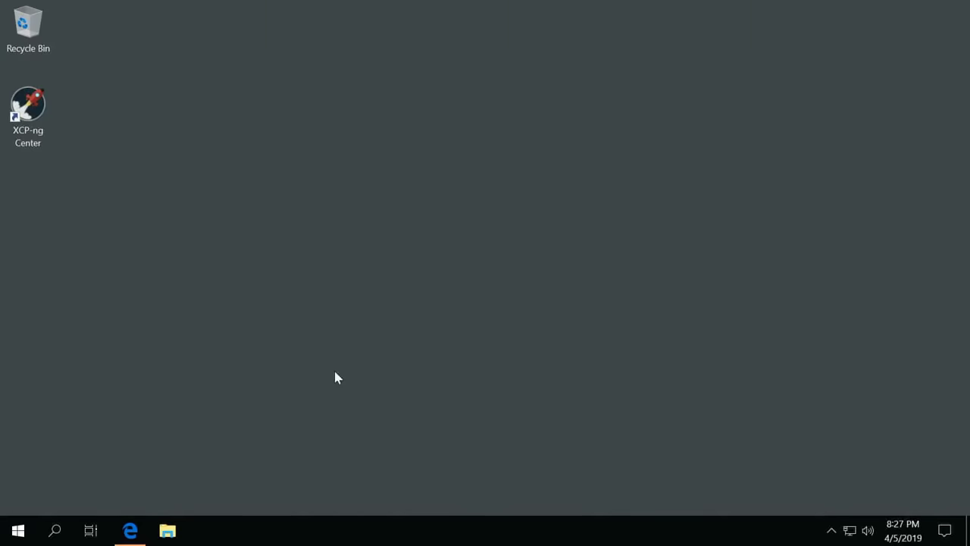
click(136, 526)
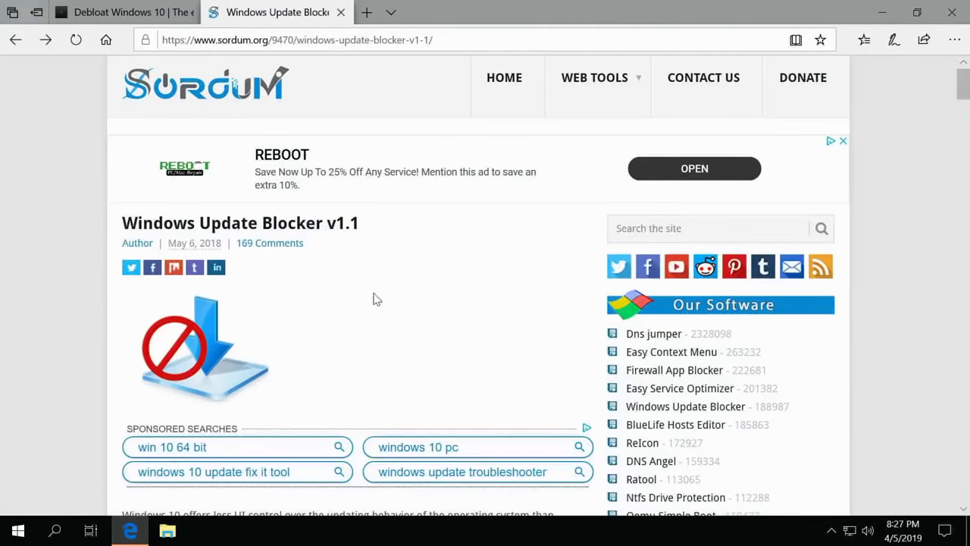
scroll(7, 383, down, 5)
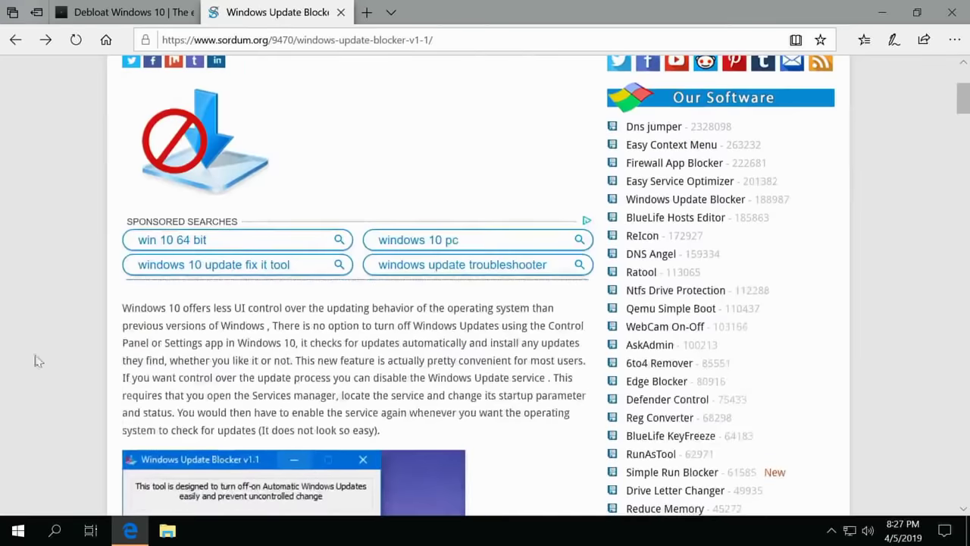
scroll(38, 360, down, 5)
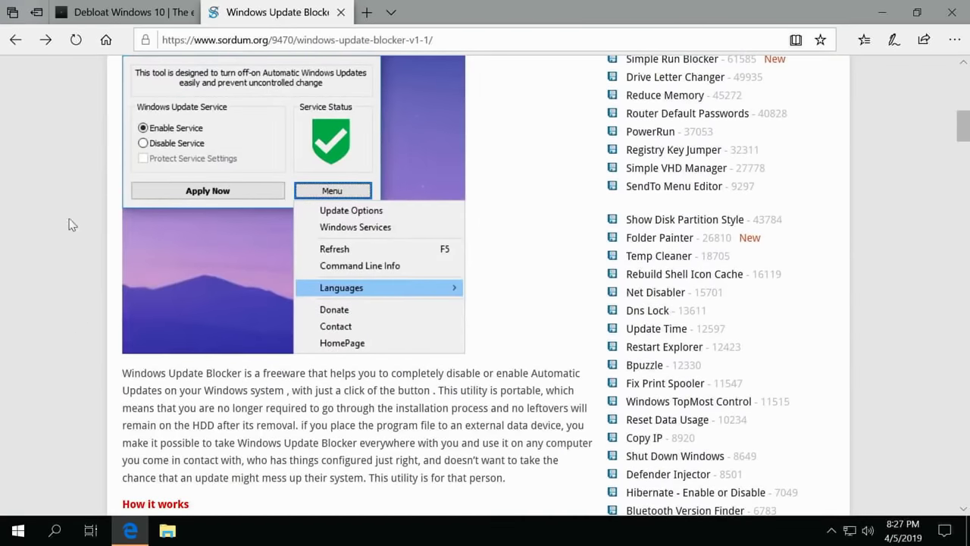
scroll(181, 301, down, 2)
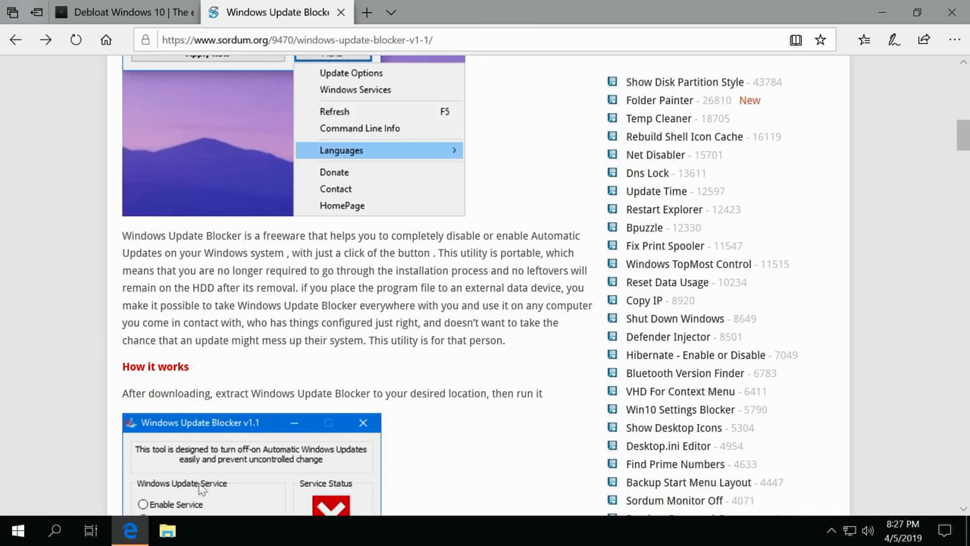
- Run Wub.exe from Downloads\Wub_v1.1 as administrator and apply the disabled, protected update service
click(182, 527)
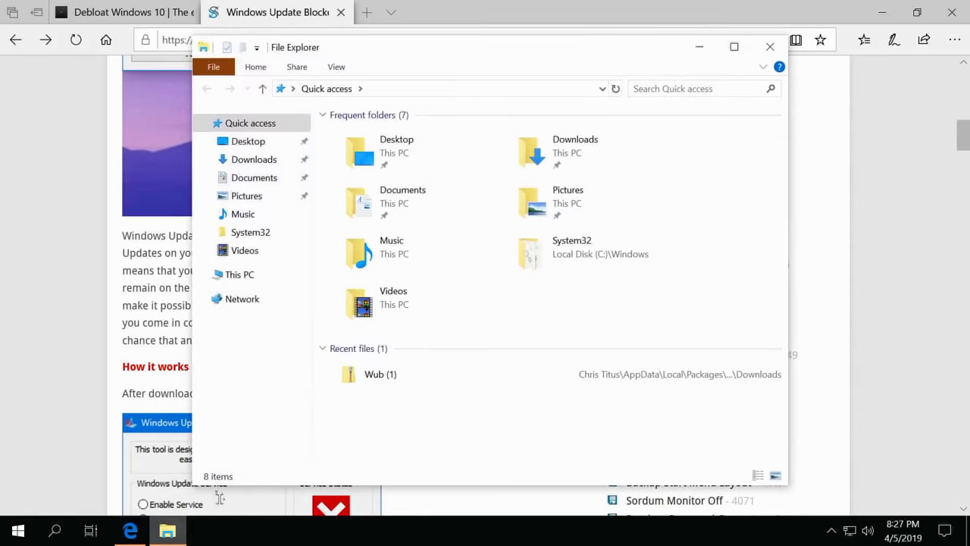
double_click(558, 151)
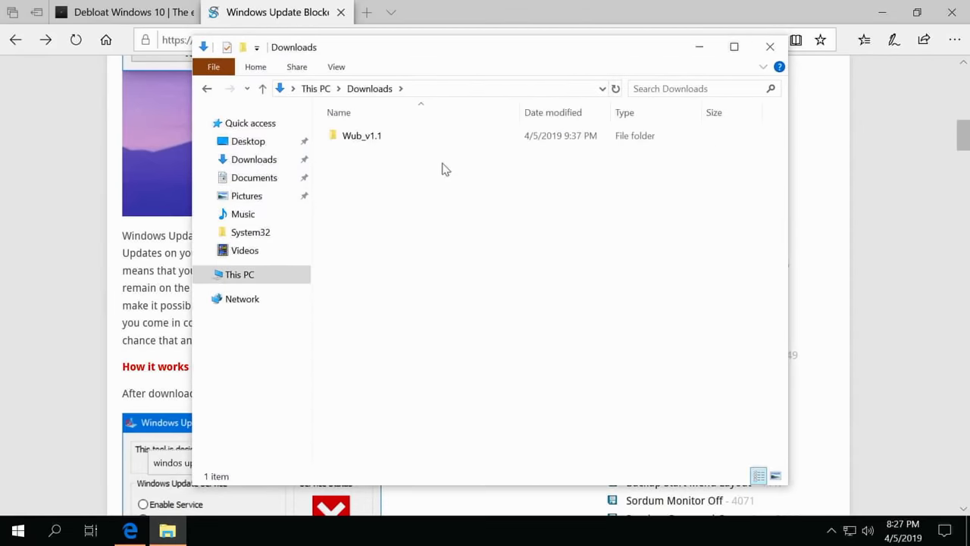
double_click(352, 144)
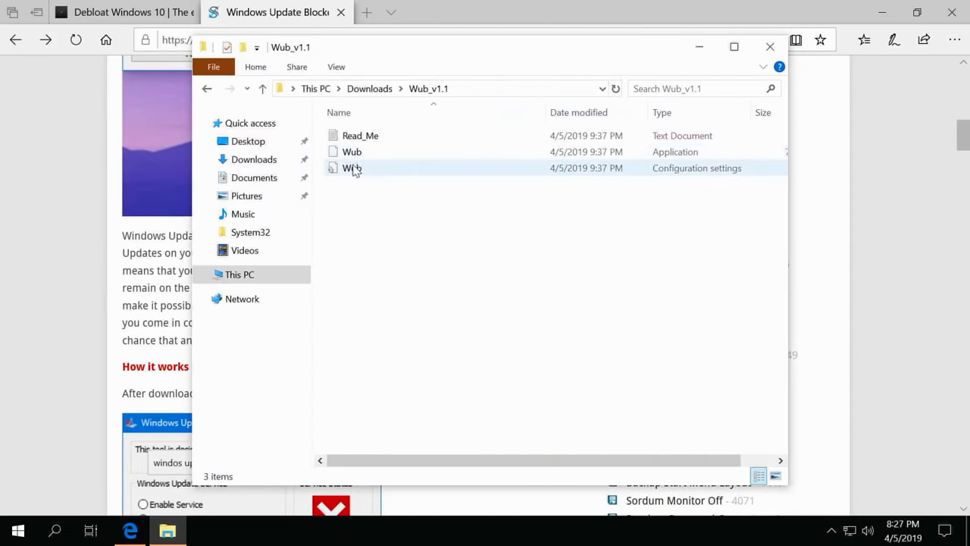
right_click(357, 156)
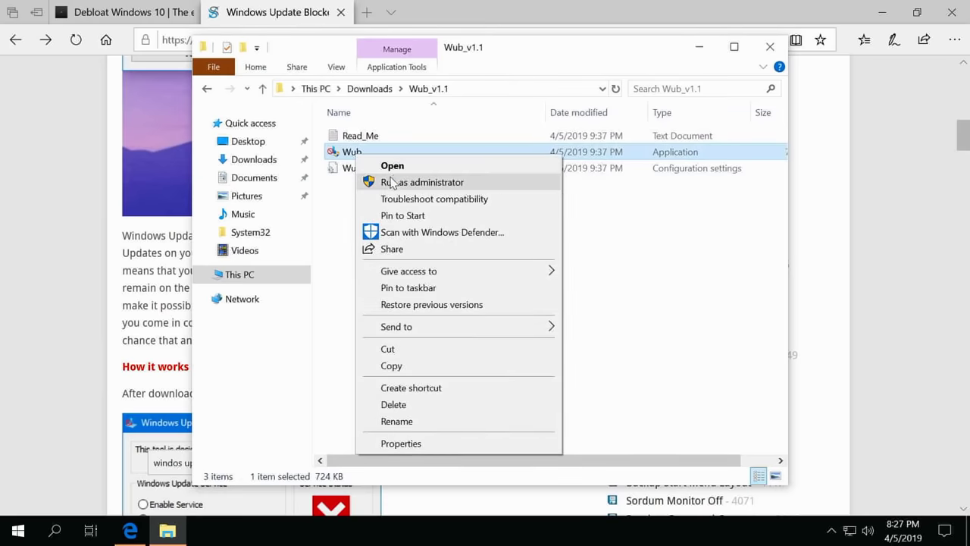
click(392, 181)
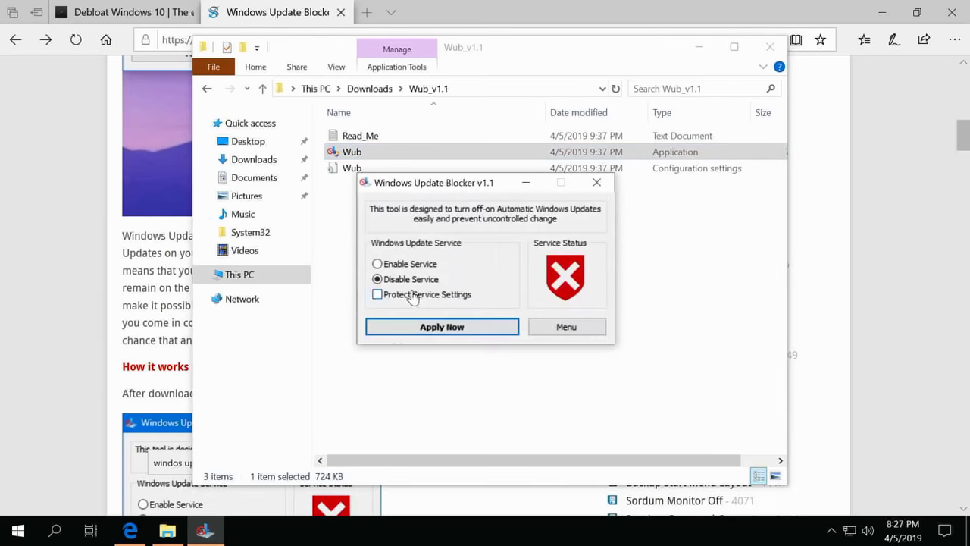
click(442, 329)
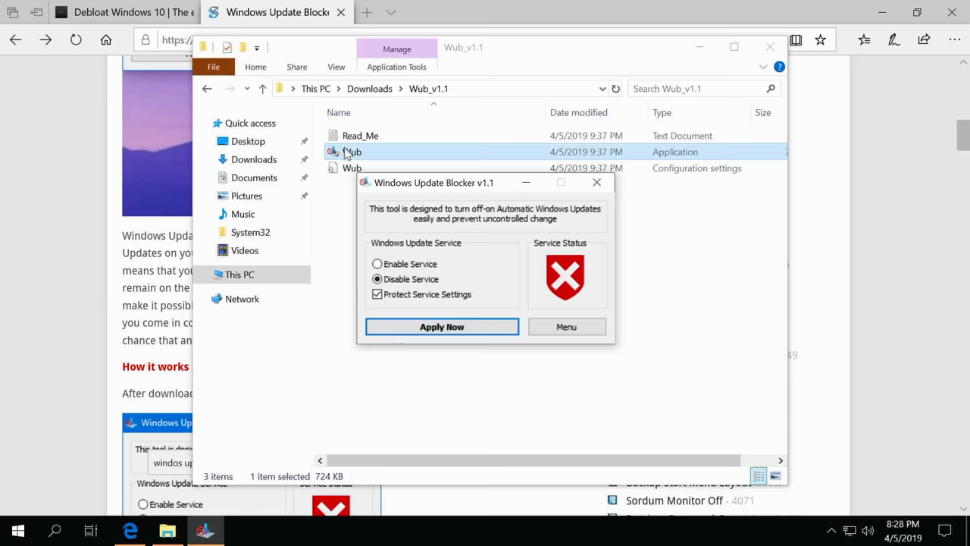
- Close Windows Update Blocker, the Wub_v1.1 folder window and the Sordum web page
click(597, 183)
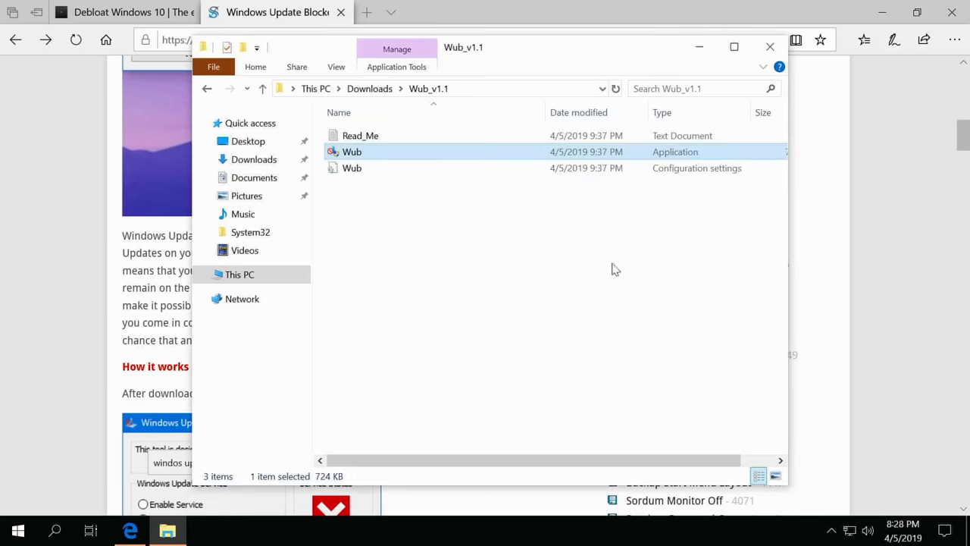
click(639, 294)
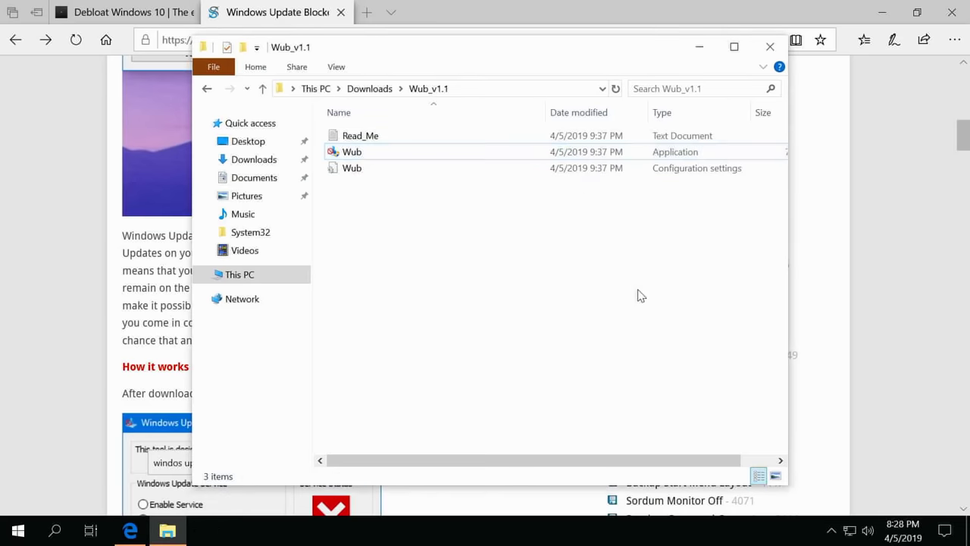
click(770, 46)
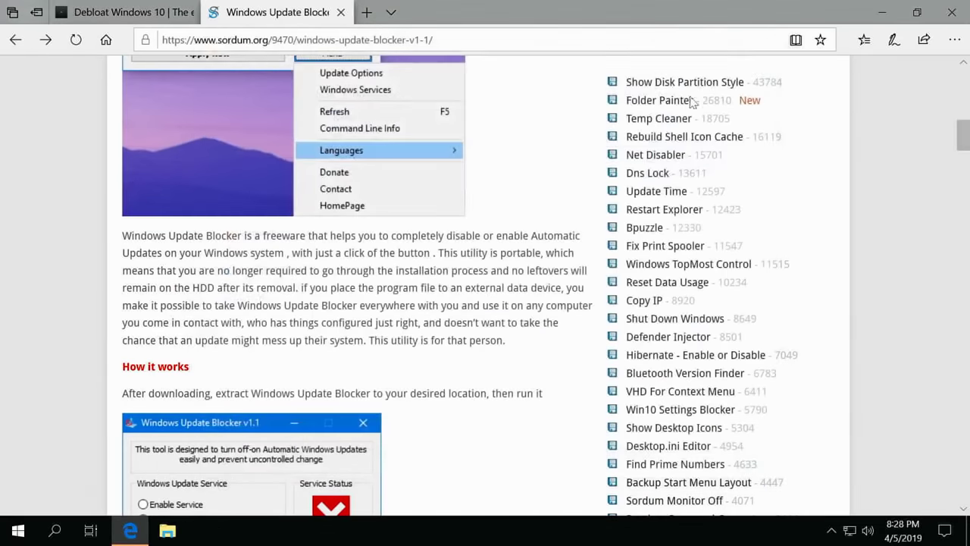
click(341, 12)
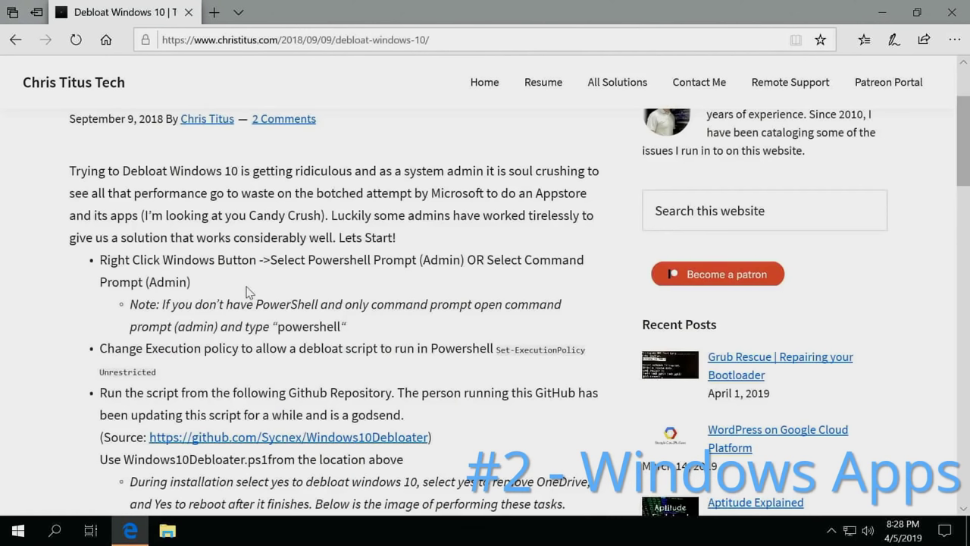
- Open the Sycnex/Windows10Debloater GitHub link in a new tab and scroll to its README
middle_click(290, 440)
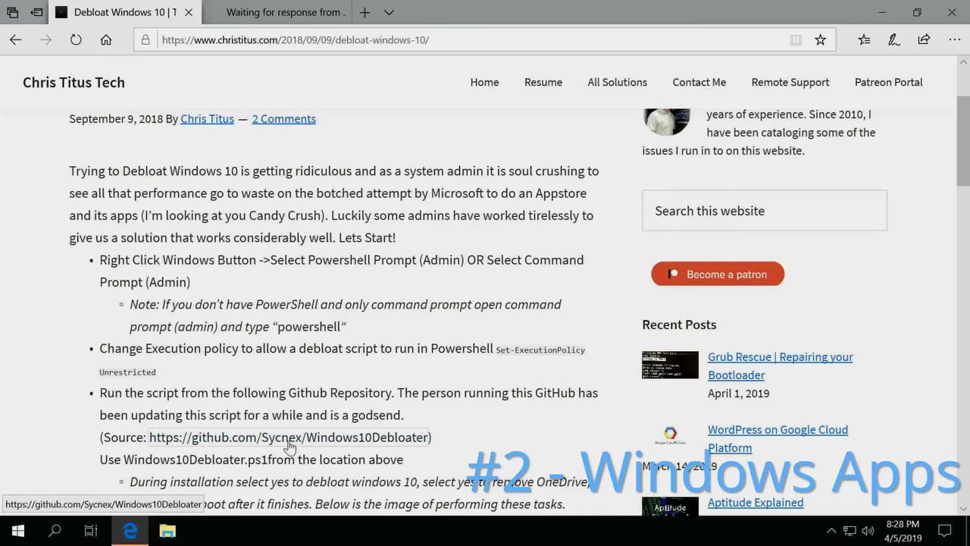
click(261, 12)
scroll(216, 341, down, 6)
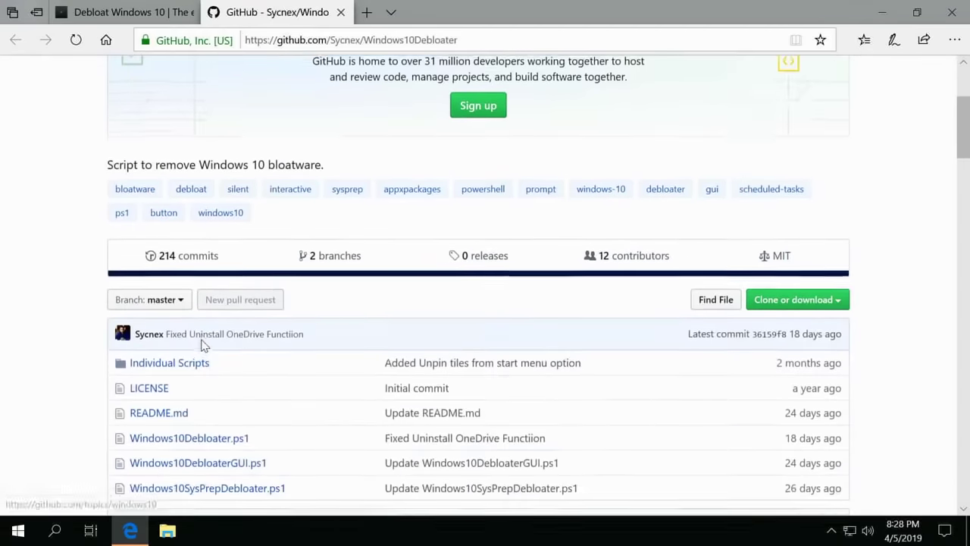
scroll(138, 350, down, 2)
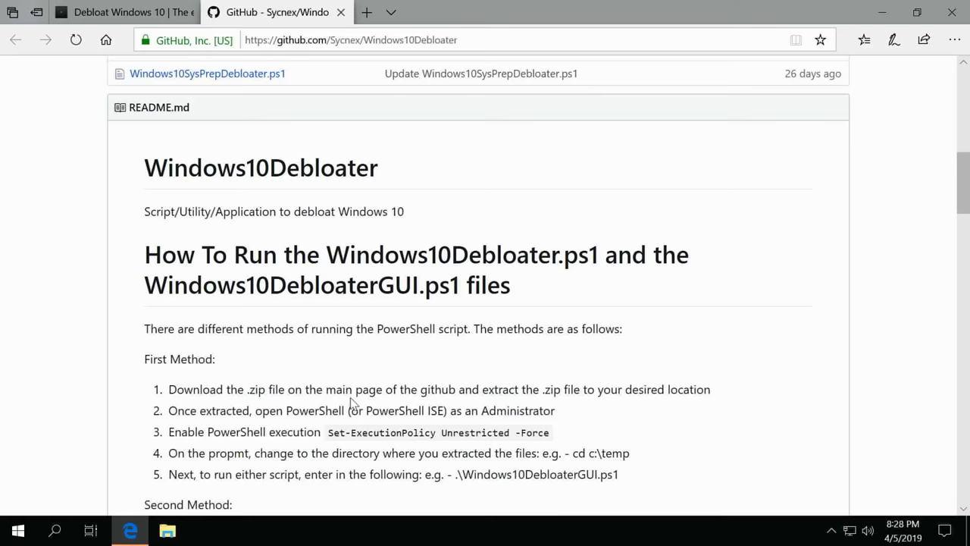
- Download the repository as Windows10Debloater-master.zip and open it
scroll(351, 401, up, 6)
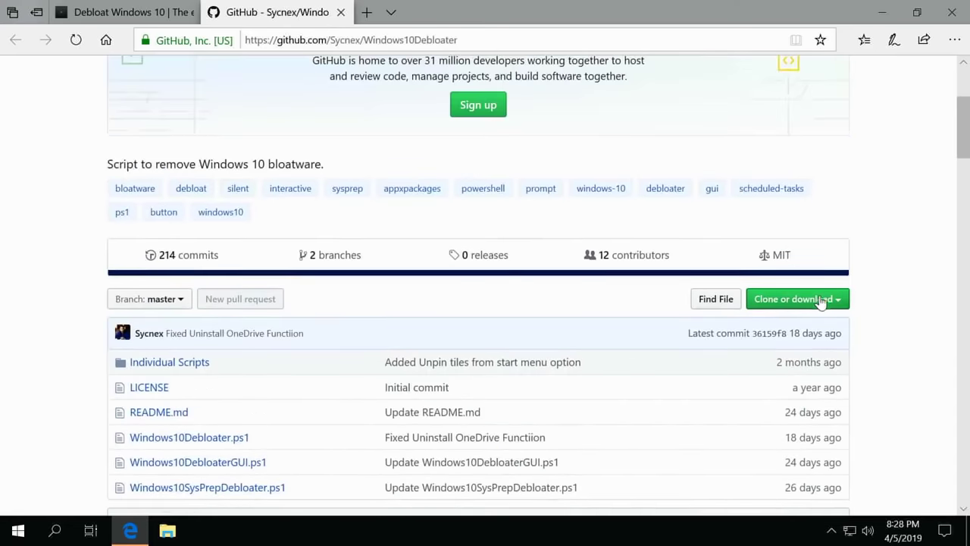
click(821, 299)
click(771, 416)
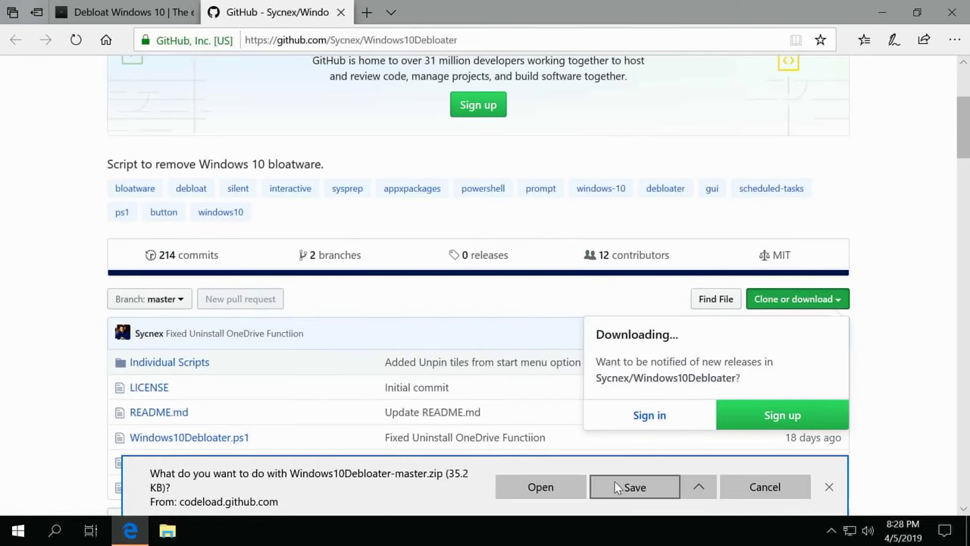
click(538, 488)
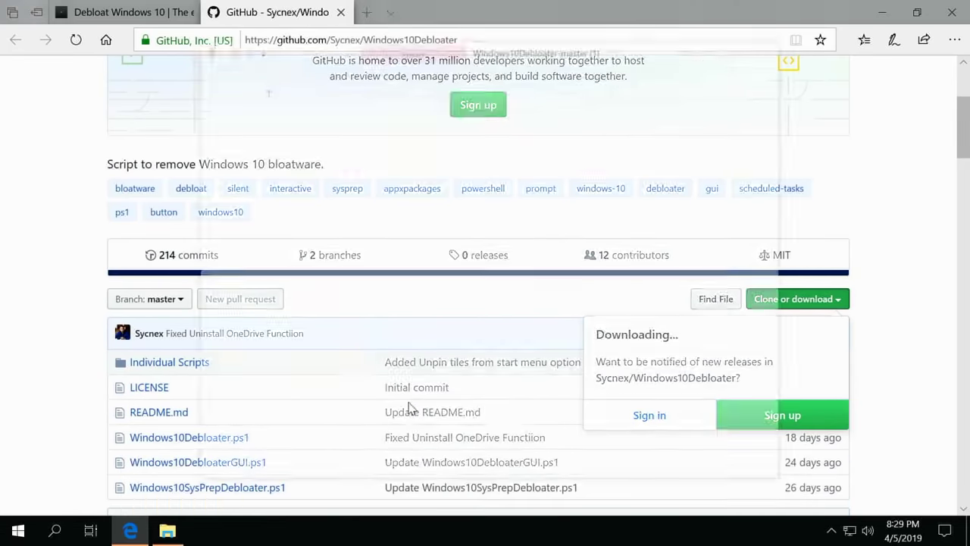
- Copy the Windows10Debloater-master folder from the zip onto the Desktop
click(359, 139)
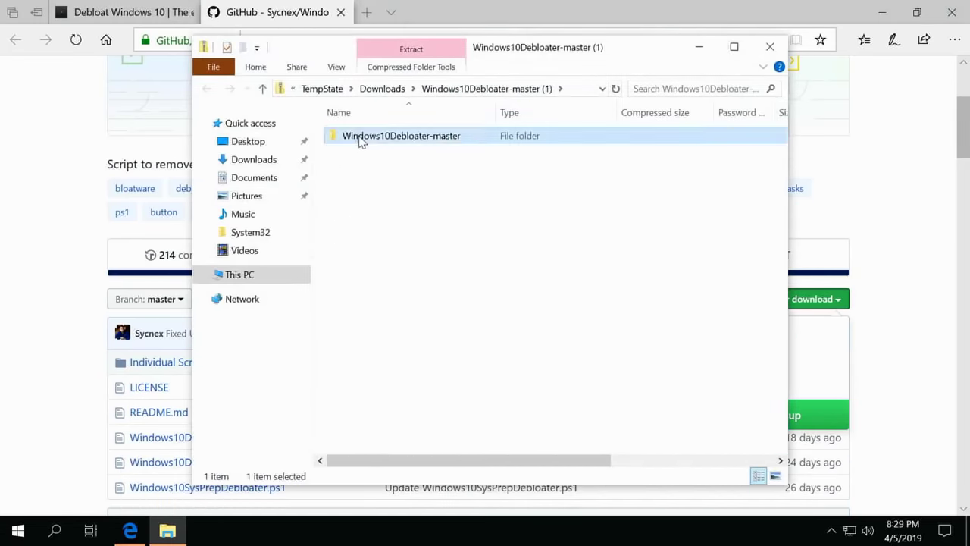
right_click(359, 138)
click(396, 202)
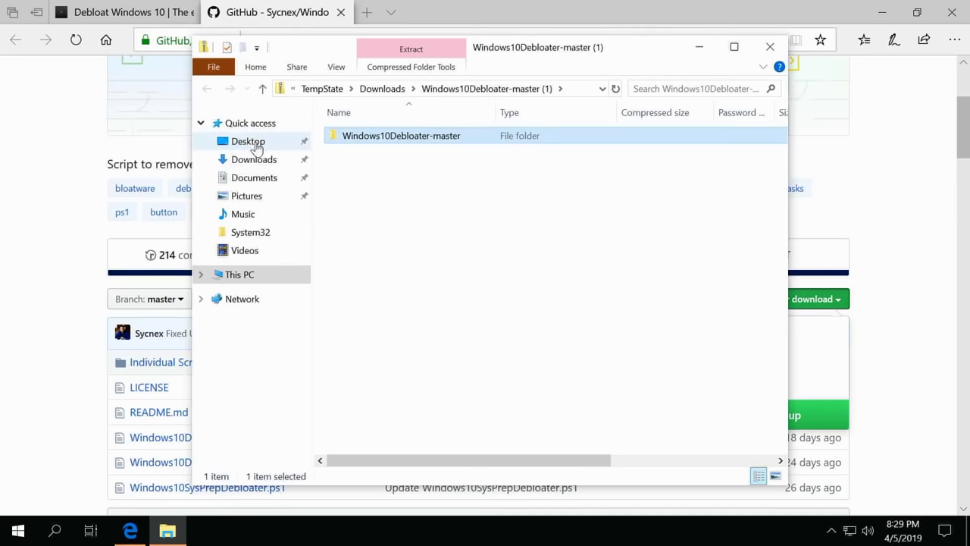
click(253, 144)
right_click(401, 229)
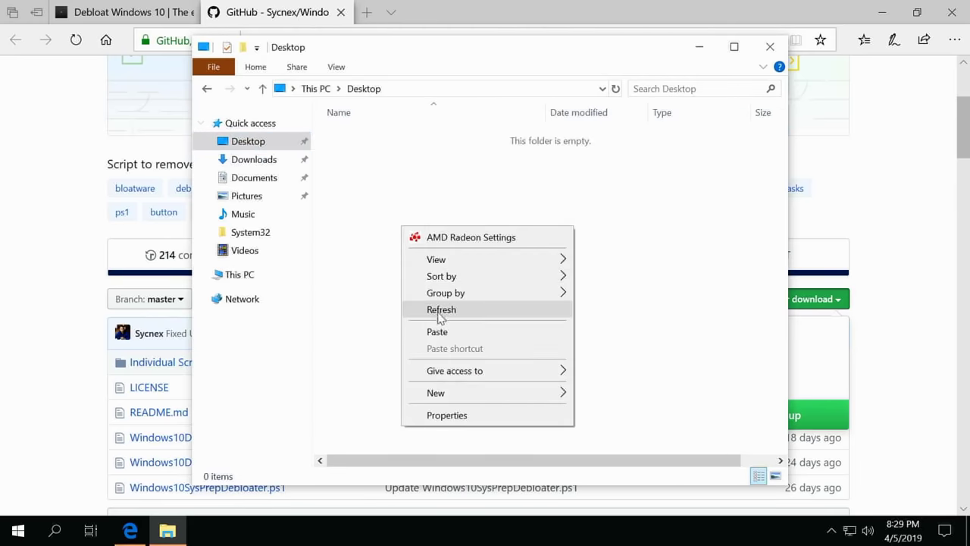
click(439, 331)
- Close File Explorer and the GitHub tab, leaving the desktop visible
click(699, 47)
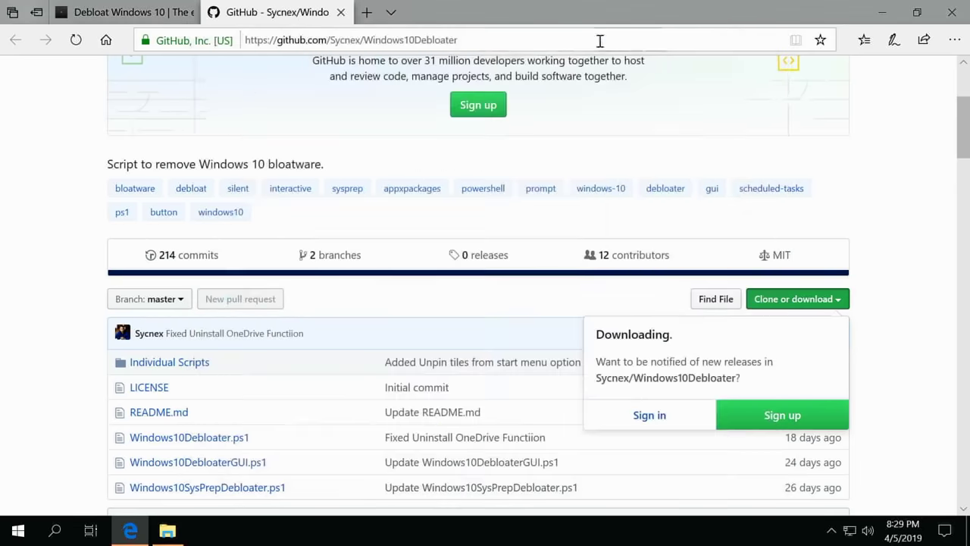
click(341, 12)
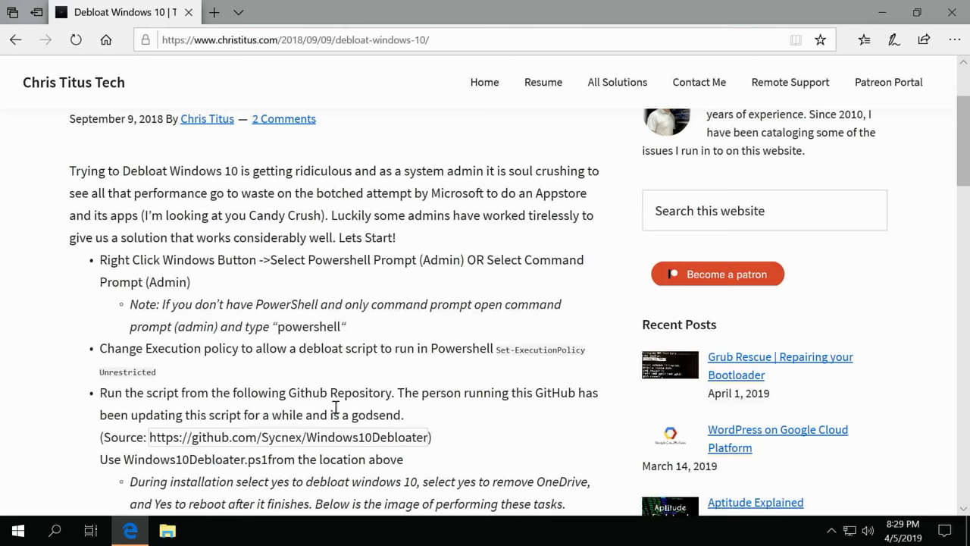
scroll(182, 212, up, 2)
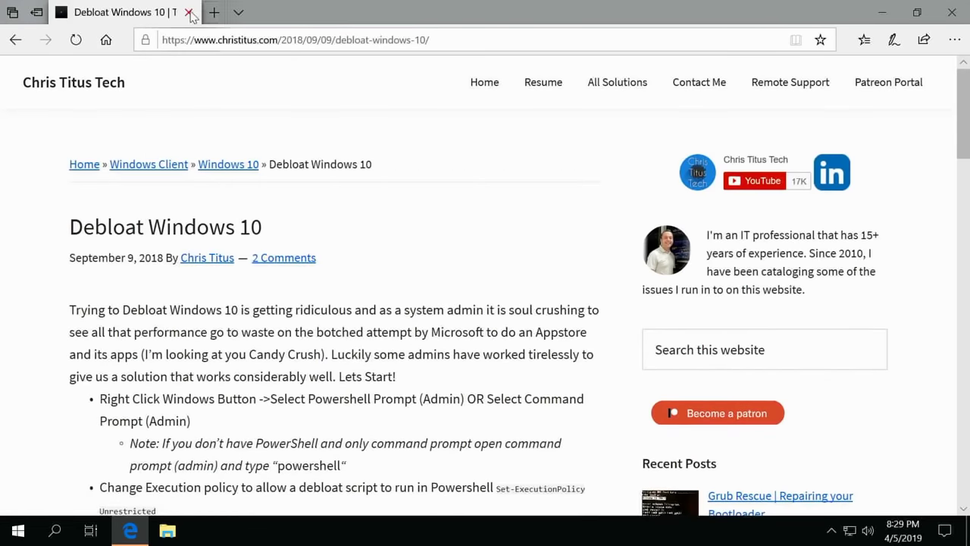
key(super+d)
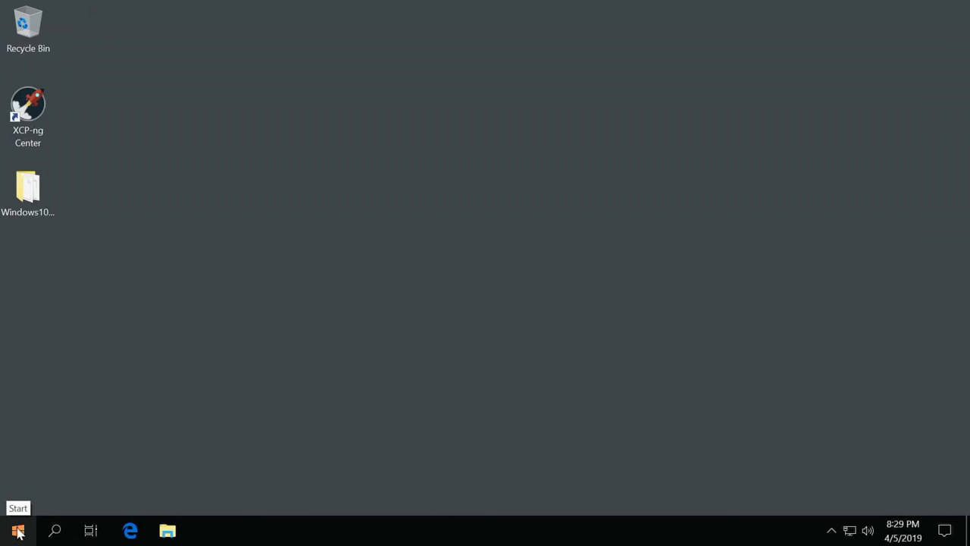
- Open an administrator PowerShell and change into the Desktop folder
right_click(18, 531)
click(159, 326)
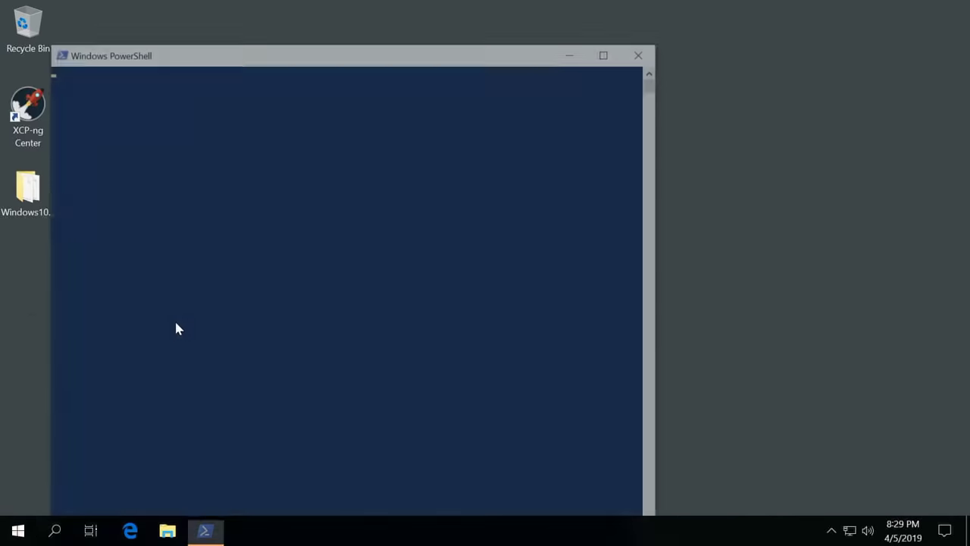
text(cd)
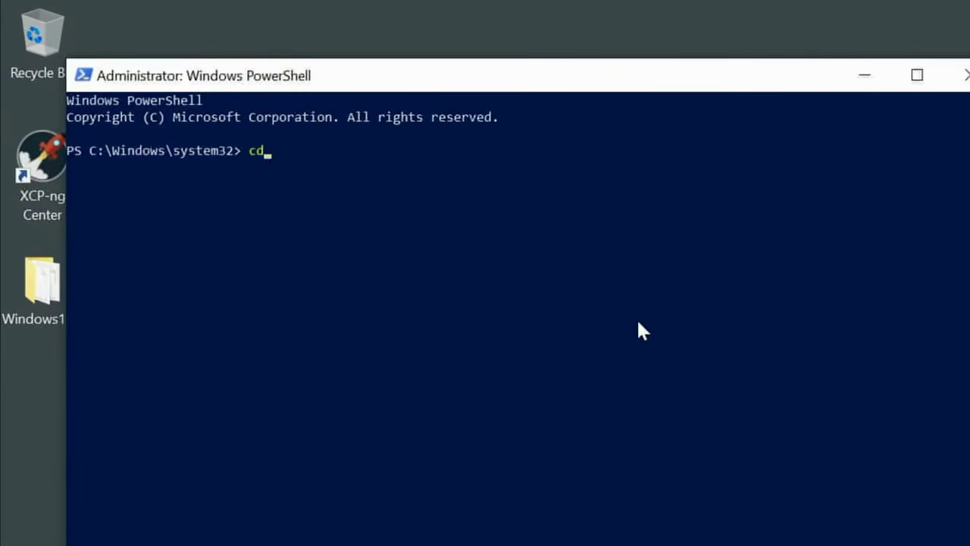
text( ~)
key(Return)
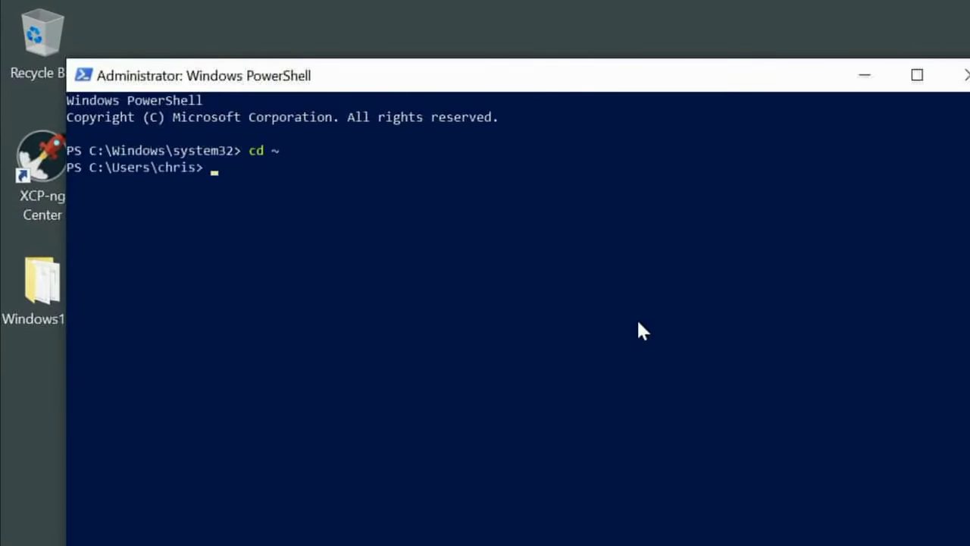
text(cd Des)
key(Tab)
key(Return)
- Set the execution policy to unrestricted and confirm with y
text(Set)
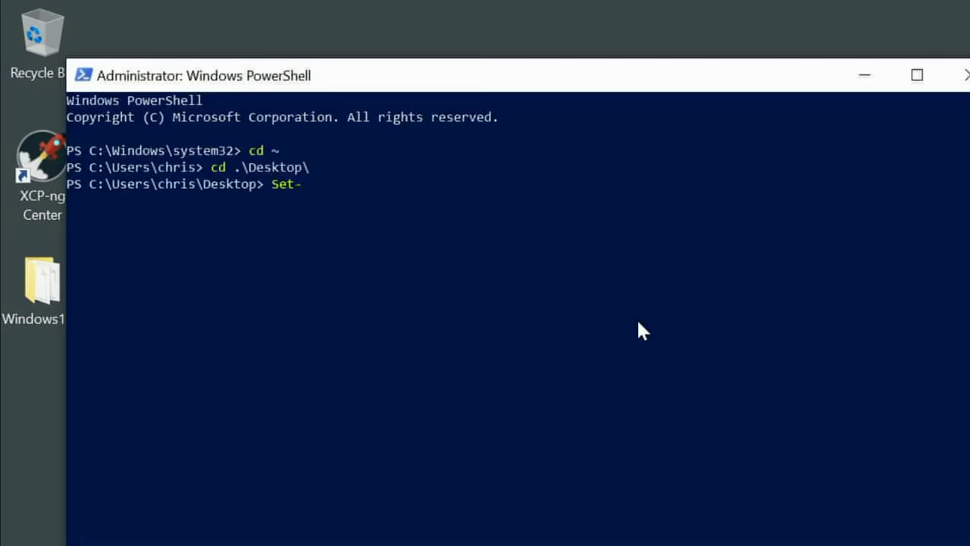
text(-Ex)
key(Tab)
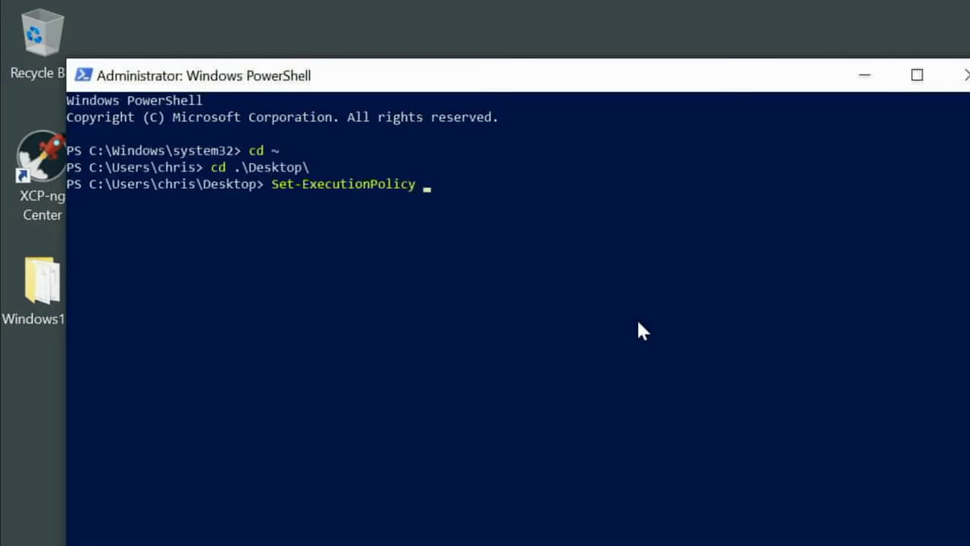
text(unrestricted)
key(Return)
text(y)
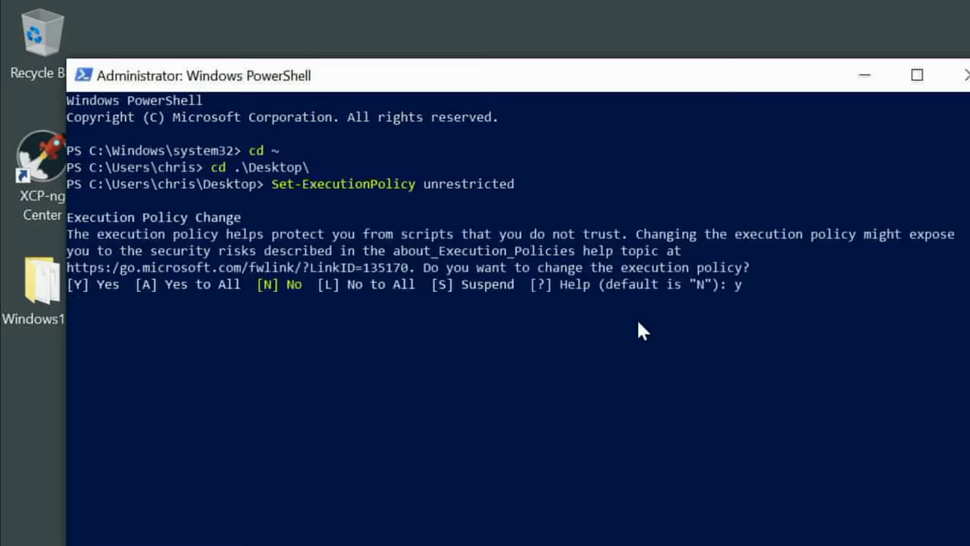
key(Return)
- Run .\Windows10Debloater.ps1 from Windows10Debloater-master, answering R to run it once
text(cd)
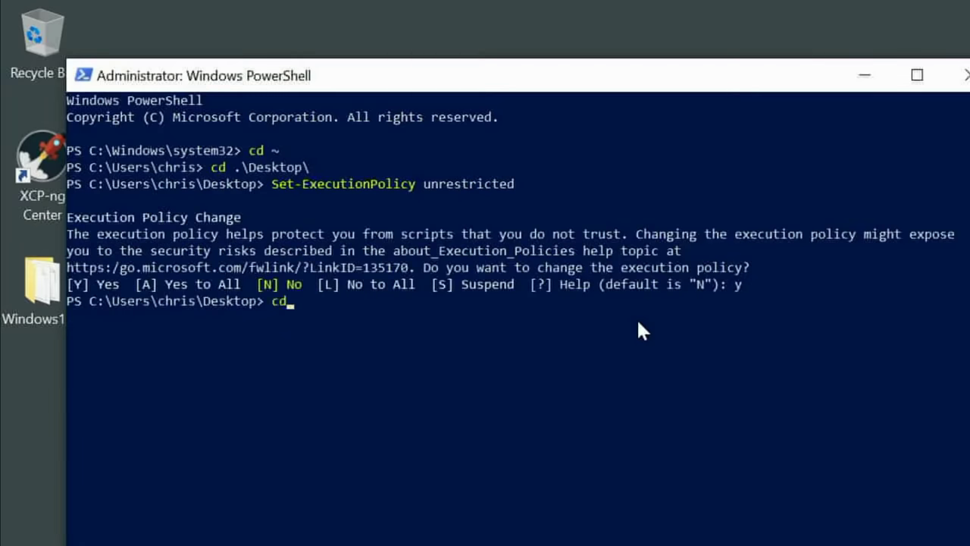
text( .\W)
key(Tab)
key(Return)
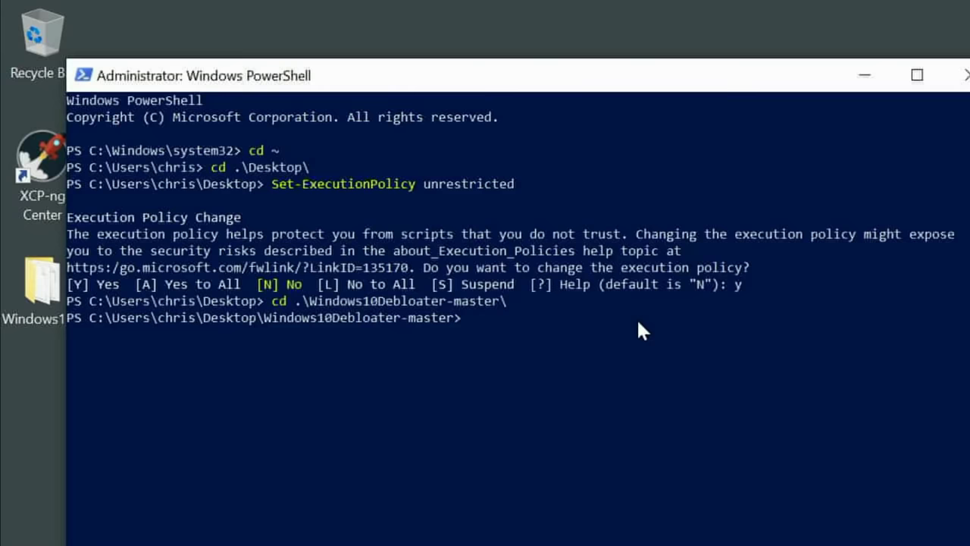
text(./W)
key(Tab)
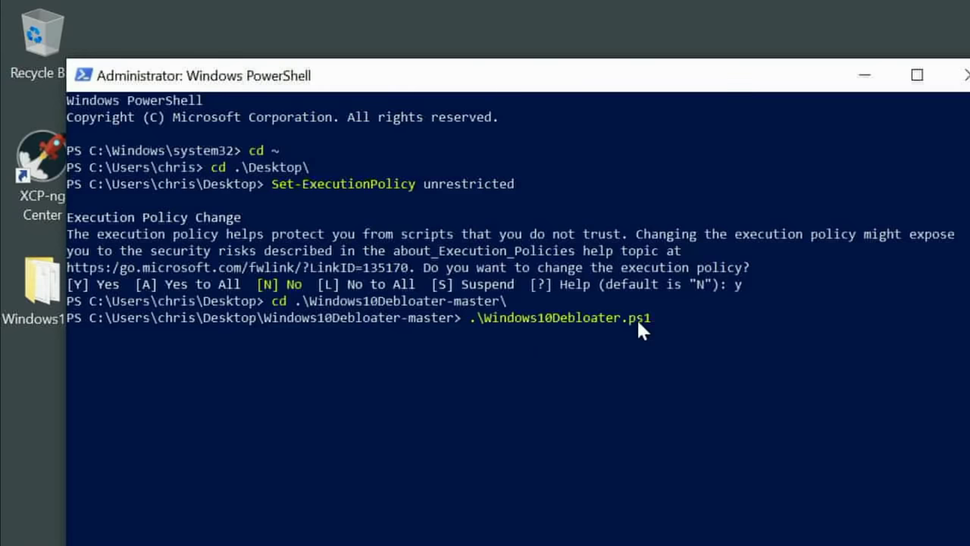
key(Return)
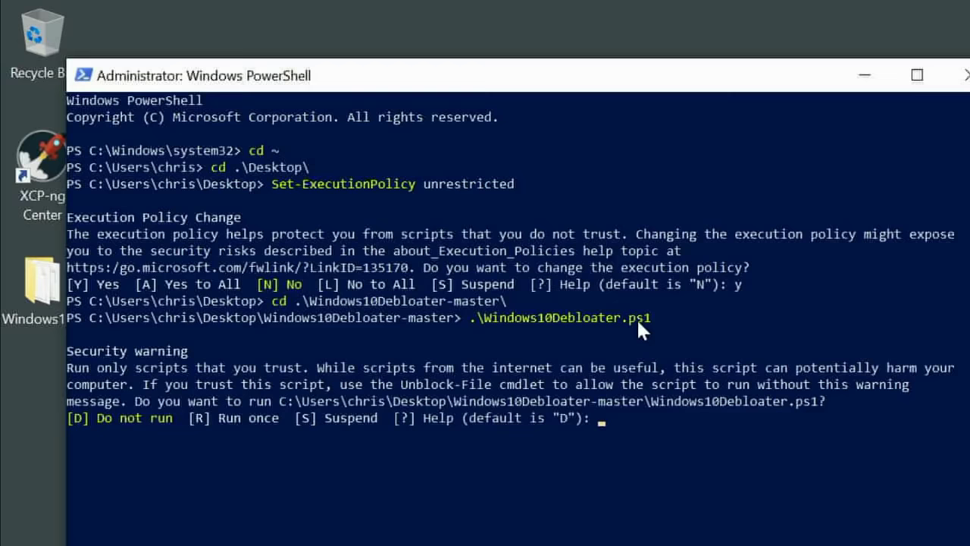
text(R)
key(Return)
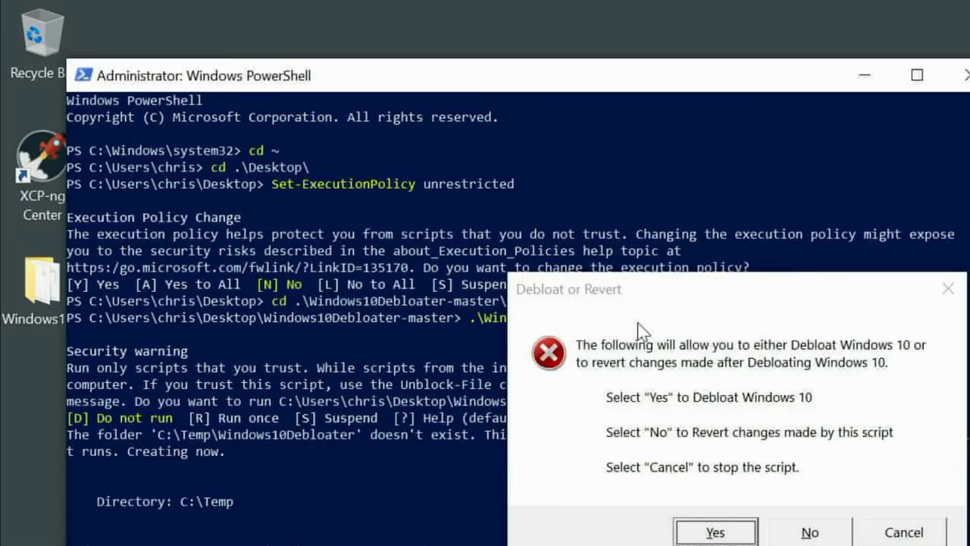
- Answer Yes to debloat Windows 10 and Yes to remove everything preinstalled
click(702, 525)
click(702, 531)
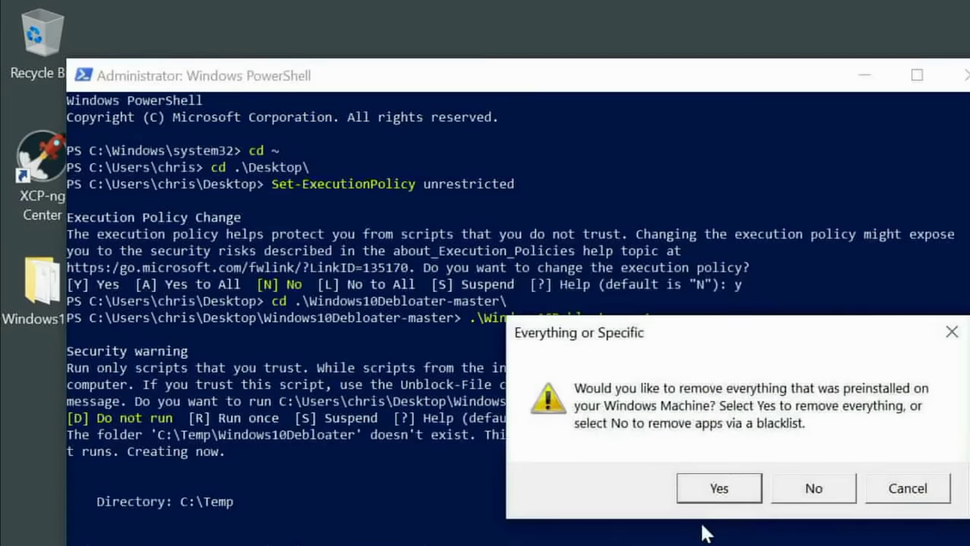
click(713, 489)
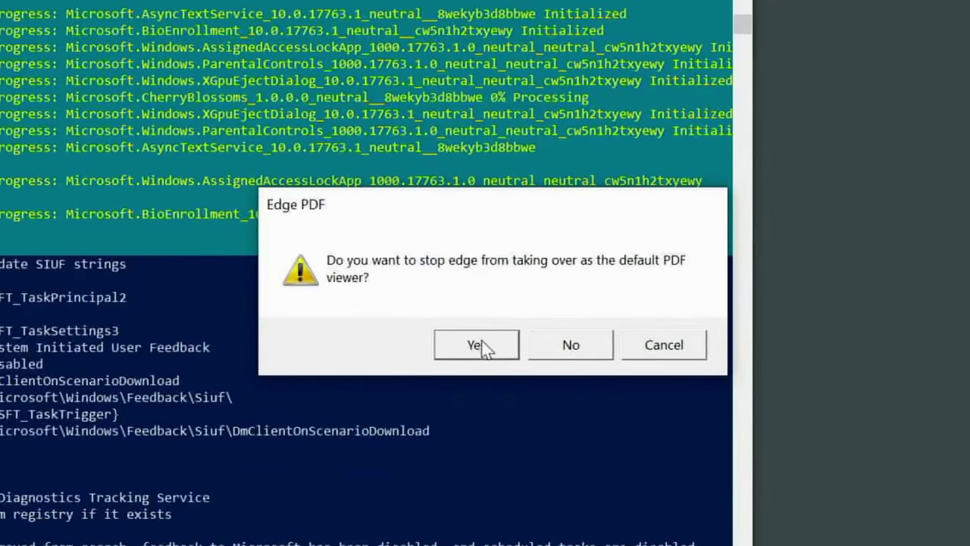
- Answer Yes to stopping Edge as PDF default, removing OneDrive, unpinning Start items and installing .NET 3.5
click(478, 347)
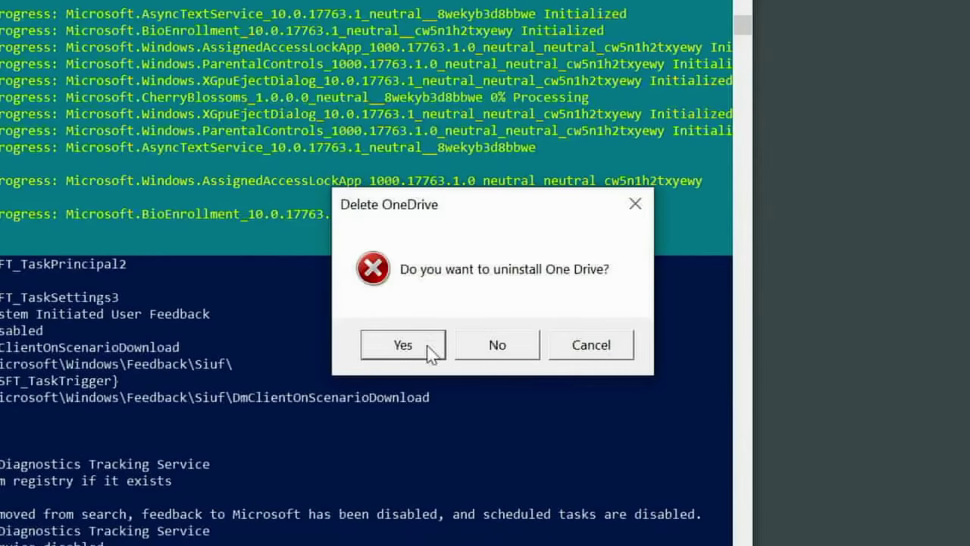
click(399, 347)
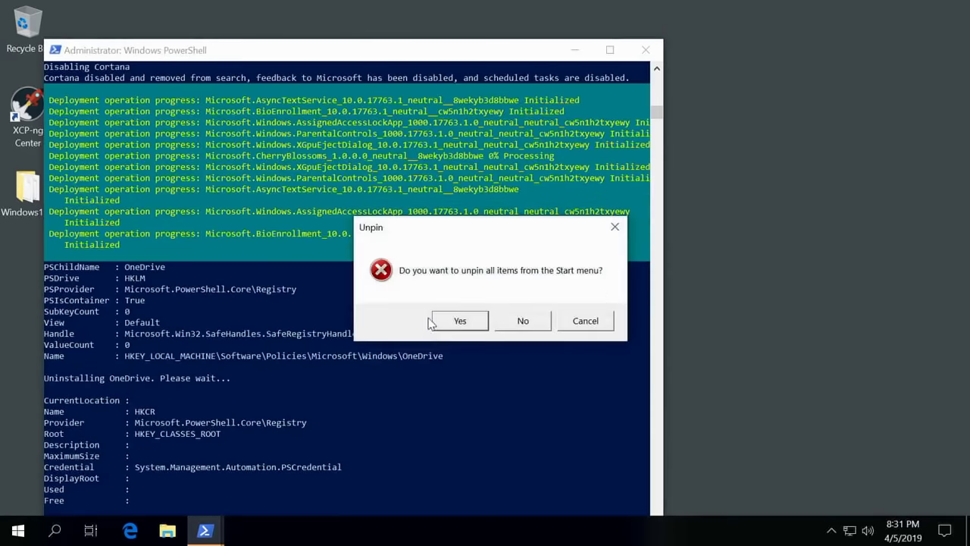
click(458, 321)
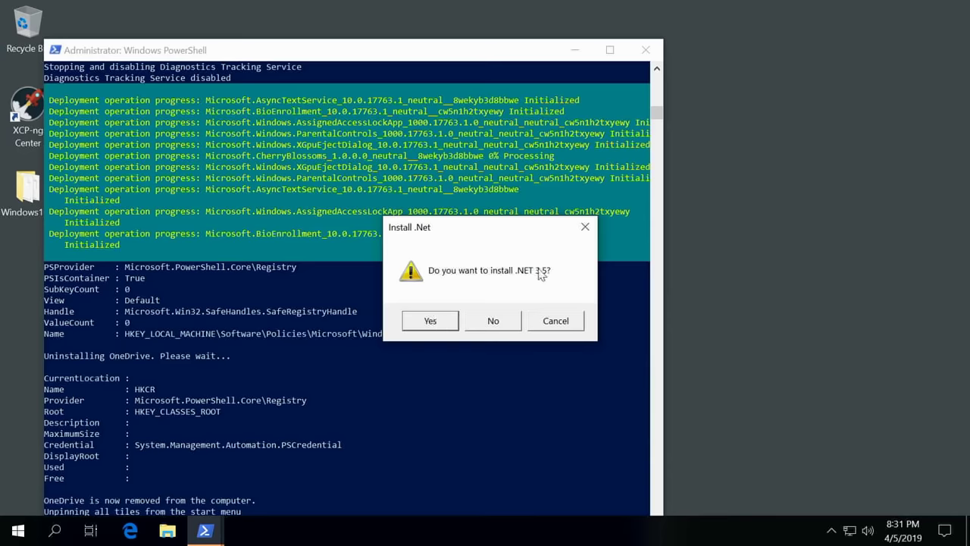
click(431, 320)
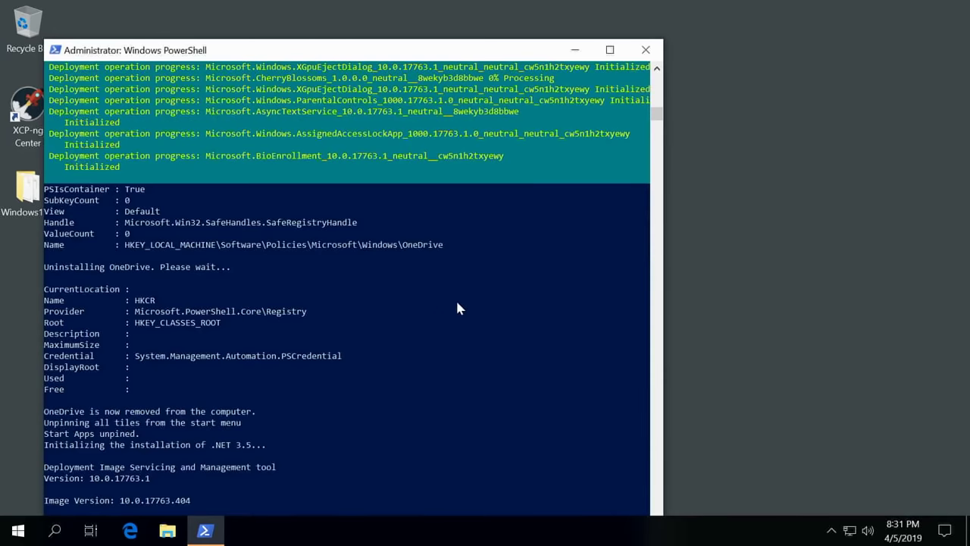
- Decline the reboot and close the finished PowerShell window
drag(428, 50, 409, 12)
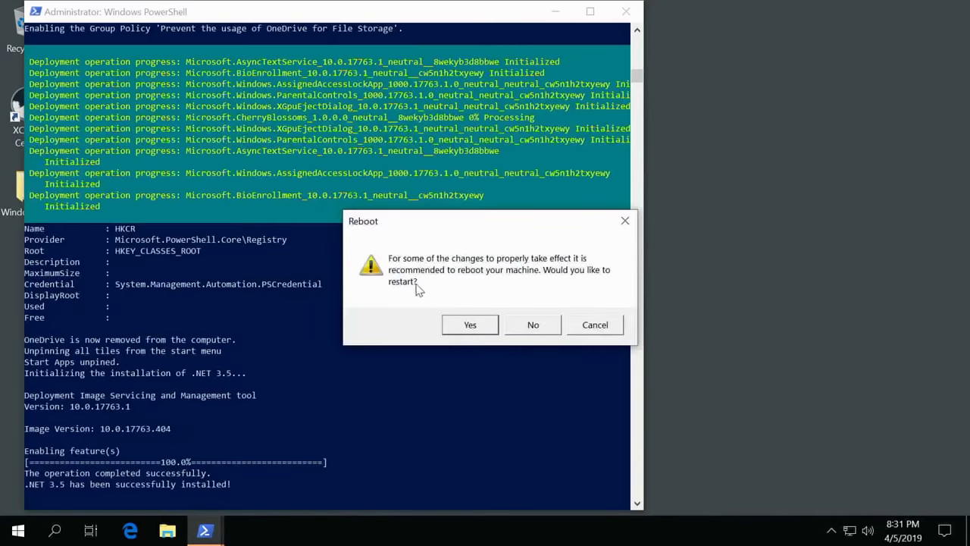
click(533, 326)
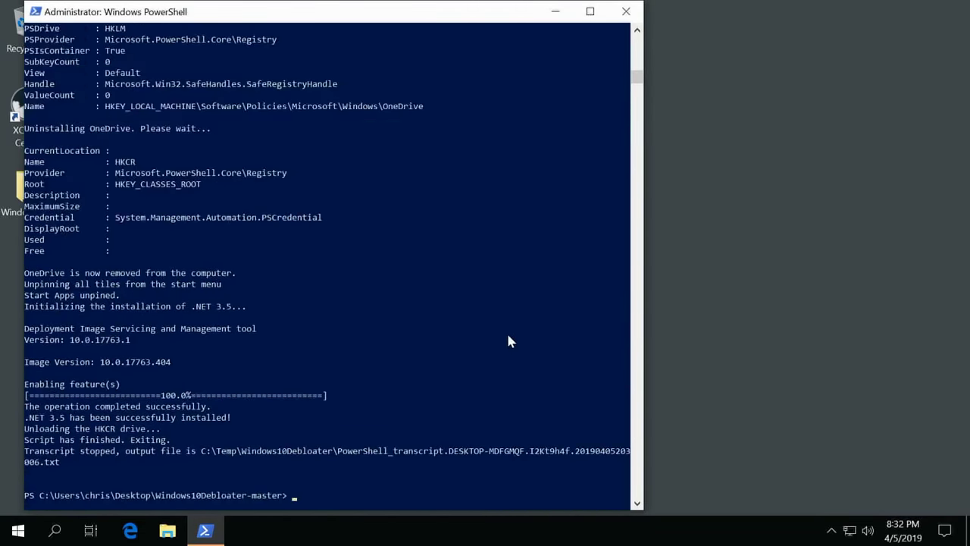
click(624, 12)
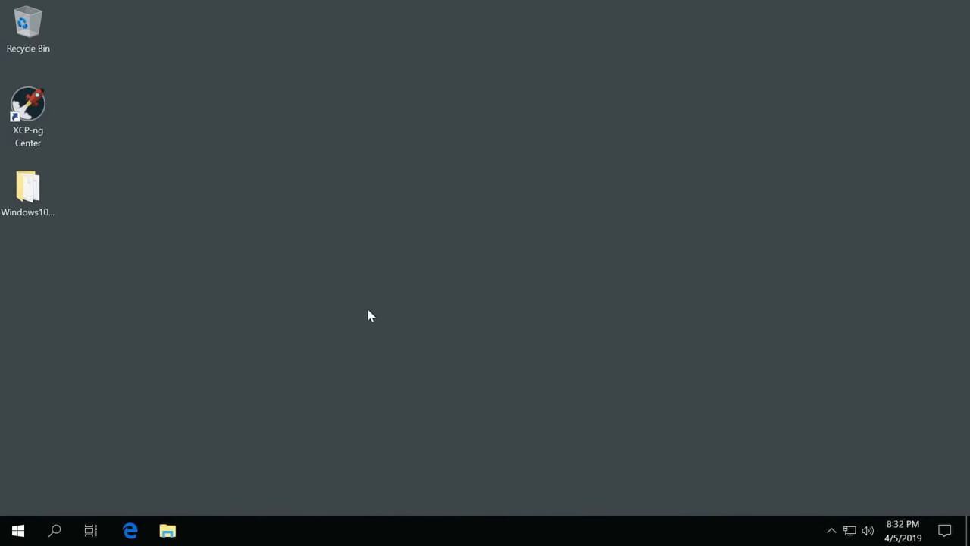
- In Settings > Privacy > General, turn off language-list access, app launch tracking and suggested content
click(16, 530)
click(19, 462)
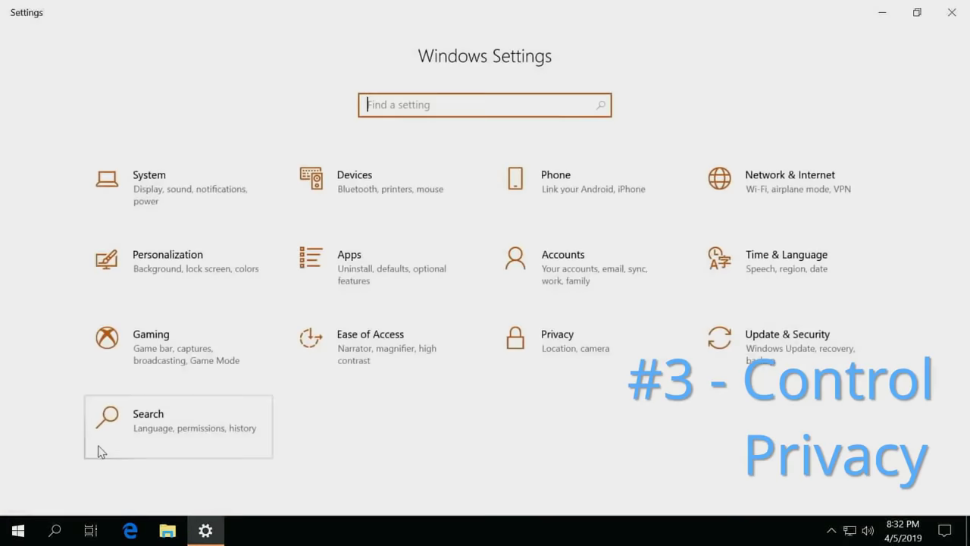
click(561, 339)
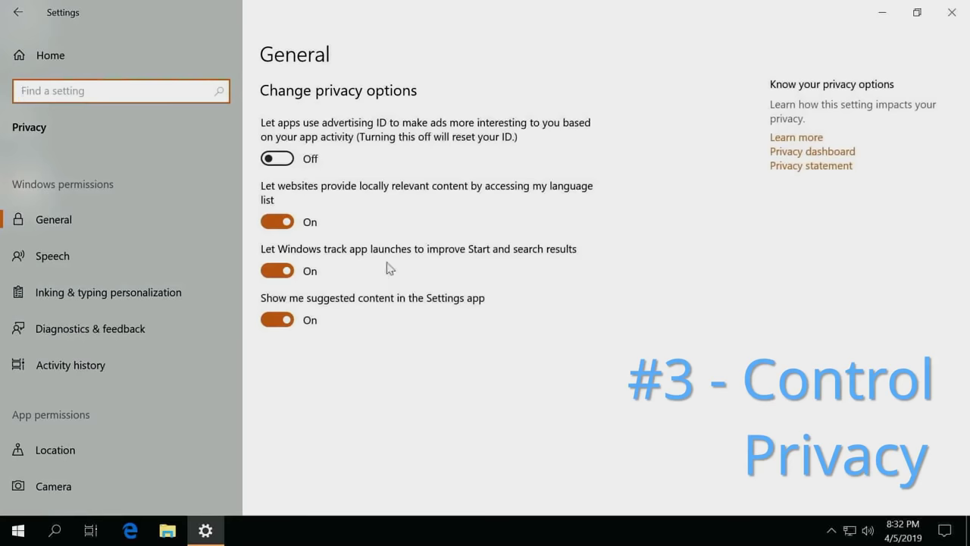
click(278, 221)
click(280, 271)
click(277, 317)
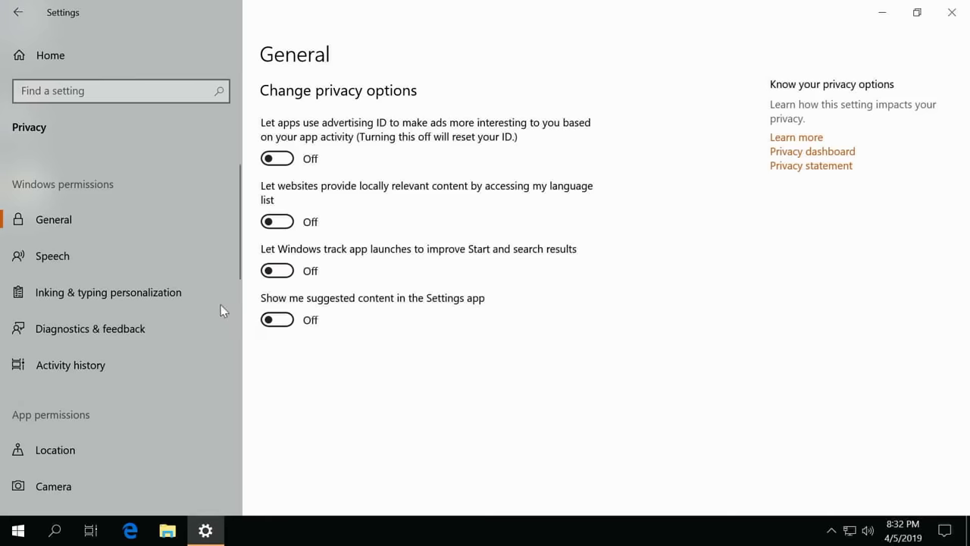
- Check the Speech and Inking pages, then set Diagnostics feedback frequency to Never
click(70, 263)
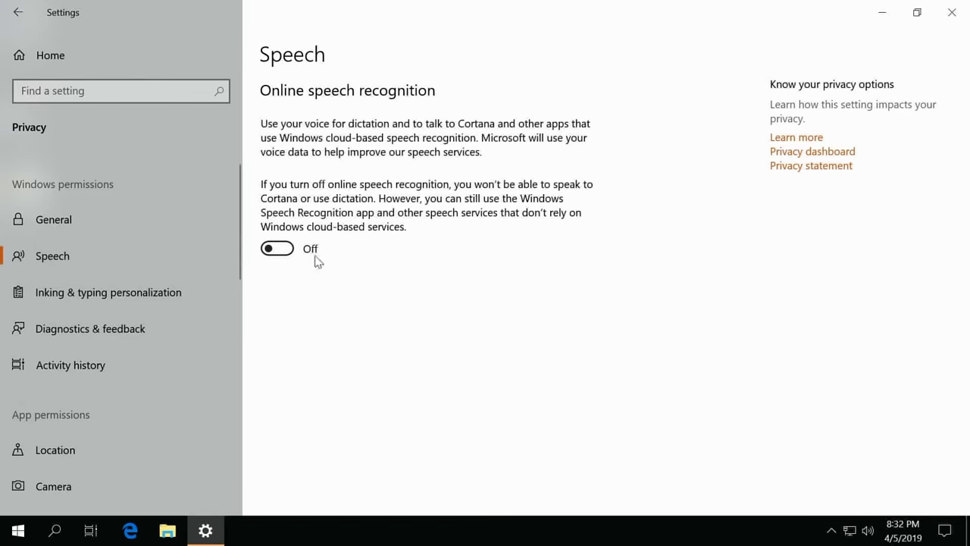
click(60, 293)
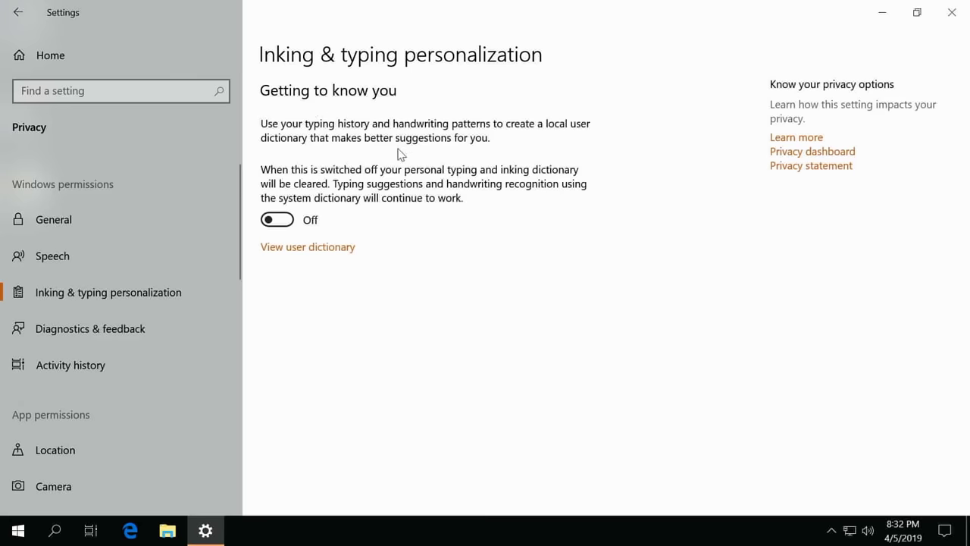
click(74, 328)
scroll(424, 311, down, 3)
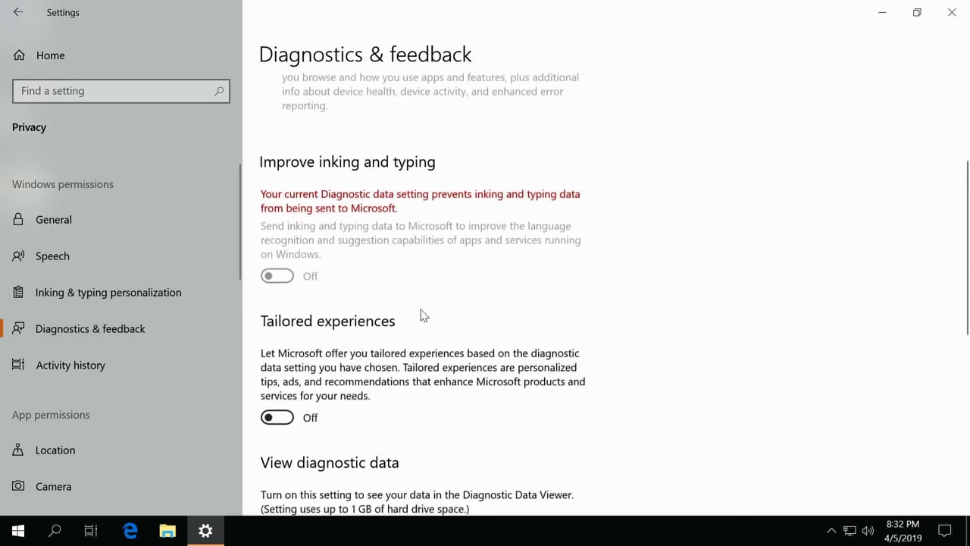
scroll(424, 315, down, 6)
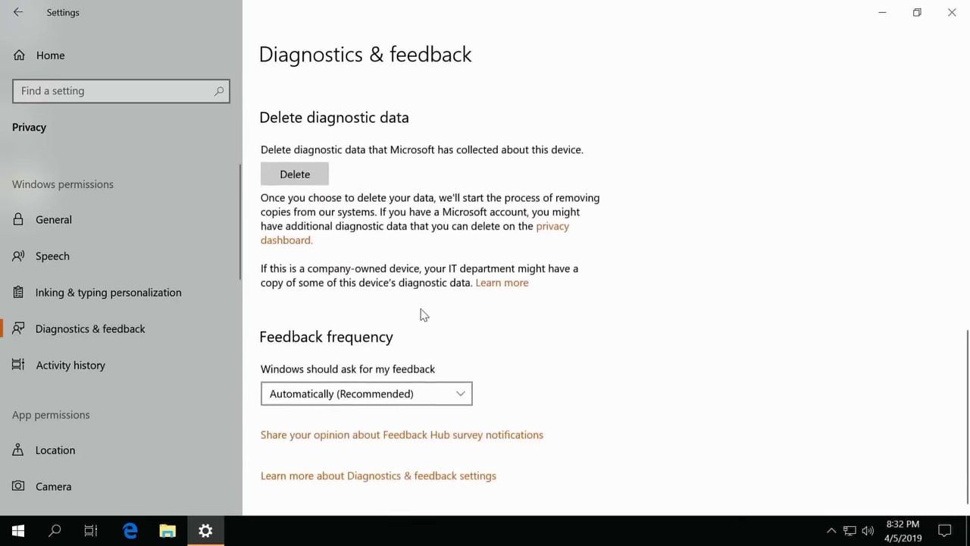
click(357, 394)
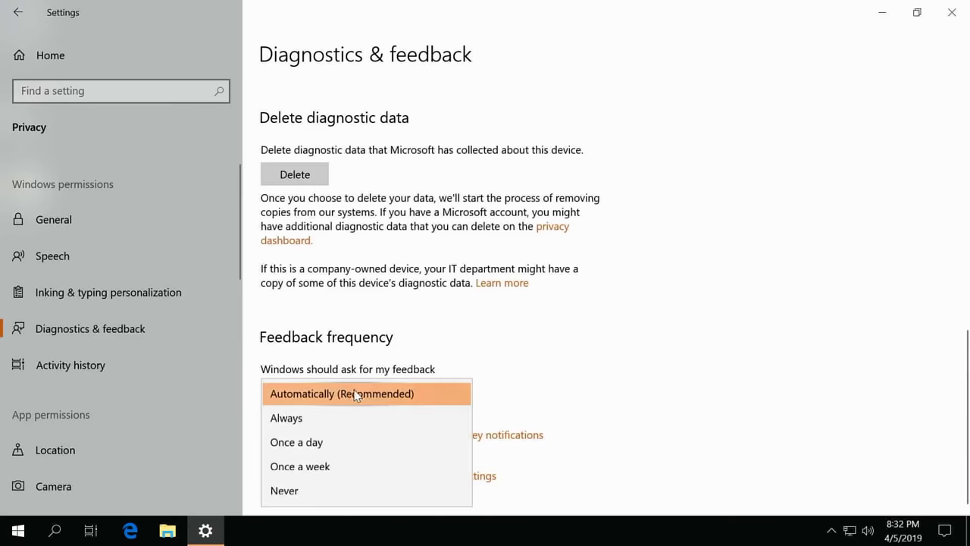
click(313, 489)
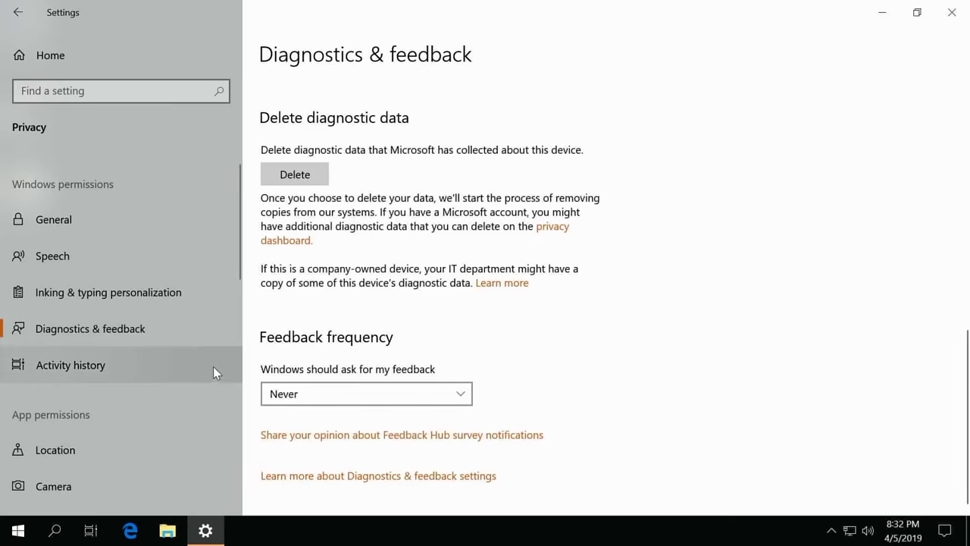
scroll(213, 366, down, 3)
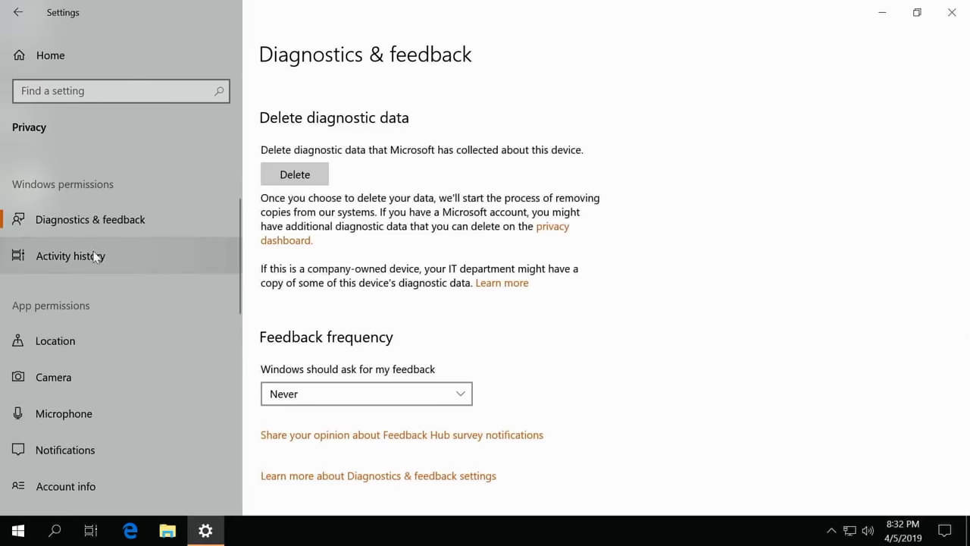
scroll(128, 332, down, 4)
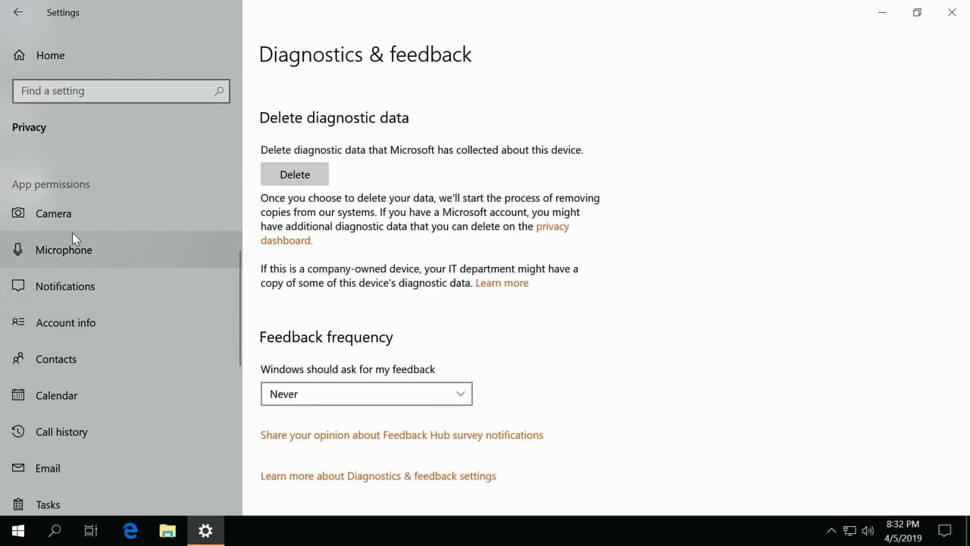
scroll(91, 227, up, 3)
- Review the Location page, where device location and apps' location access are off
click(60, 288)
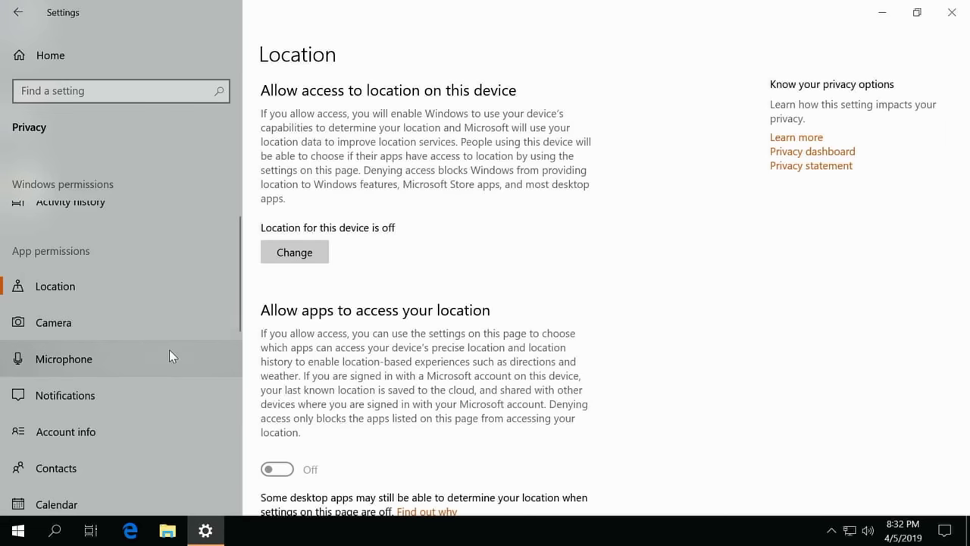
scroll(168, 351, down, 3)
scroll(168, 351, down, 7)
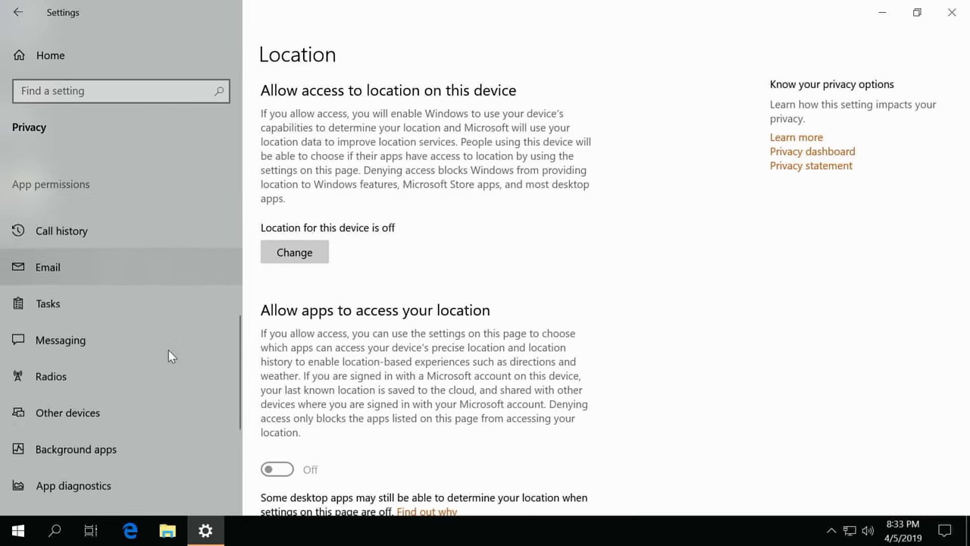
scroll(167, 355, down, 2)
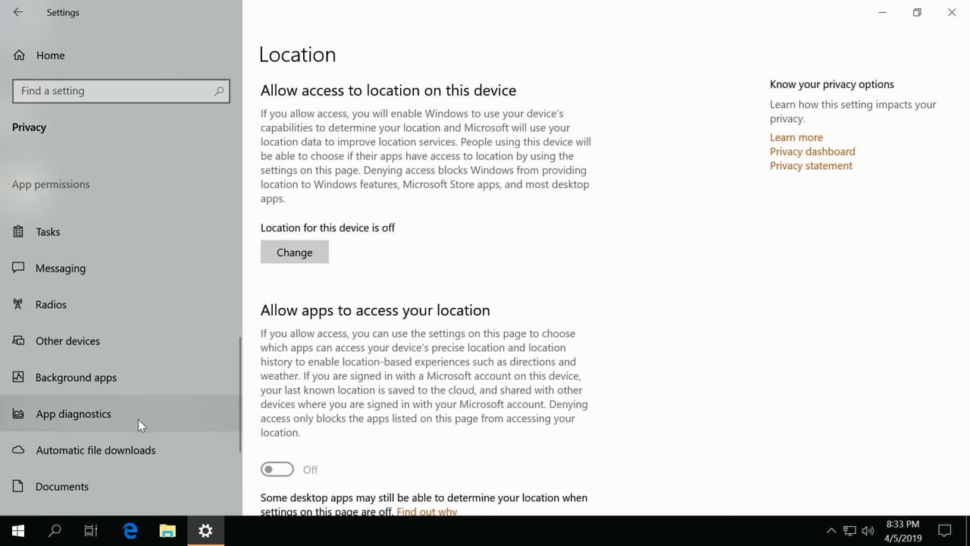
- Stop all apps from running in the background
click(90, 378)
click(282, 151)
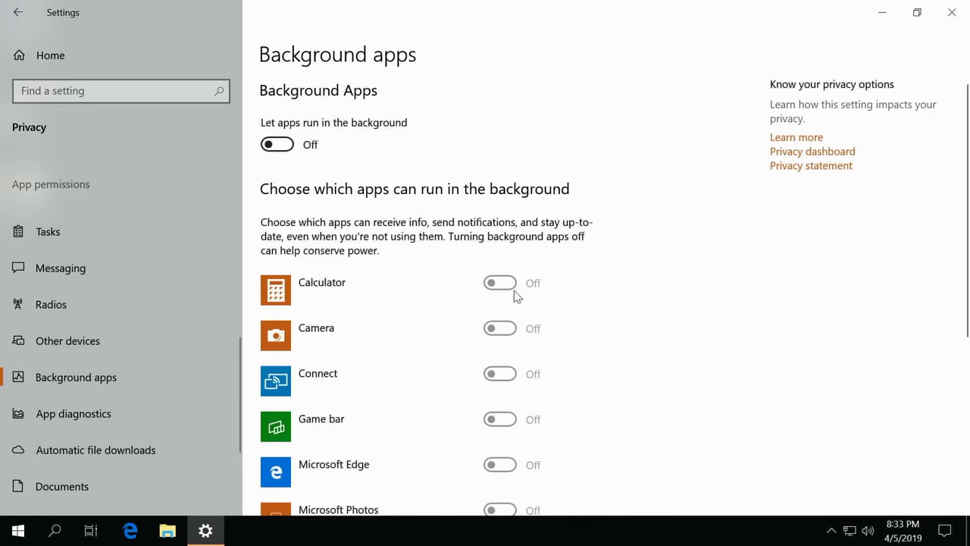
scroll(533, 306, down, 2)
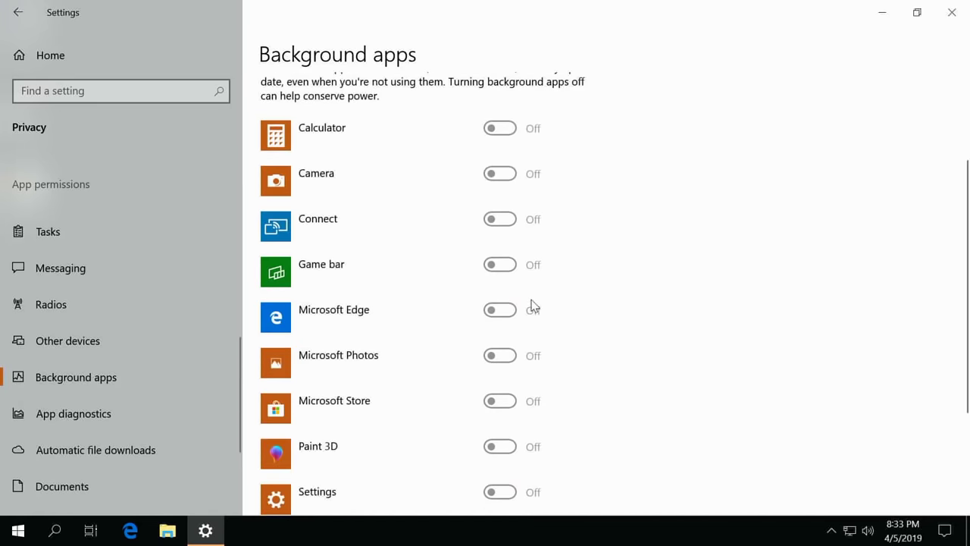
scroll(530, 304, down, 1)
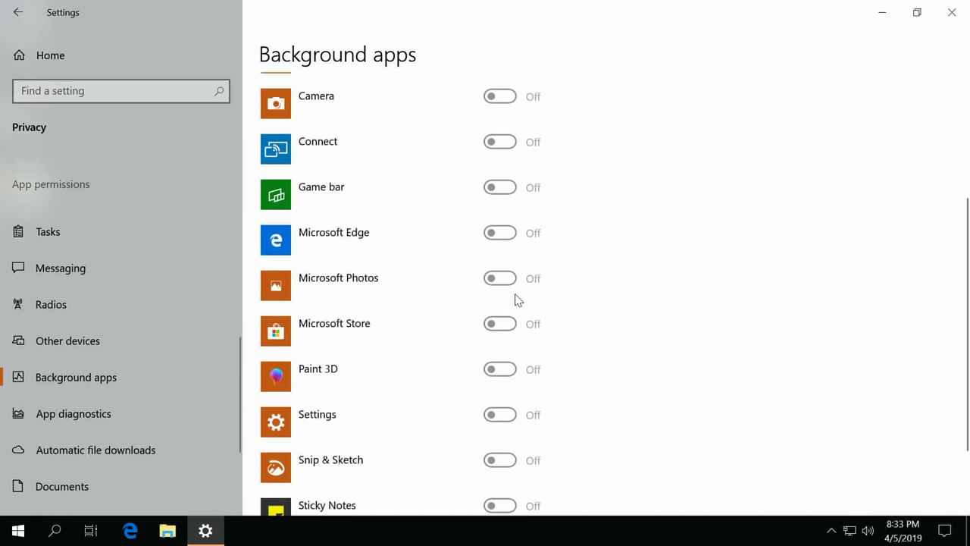
scroll(516, 300, down, 1)
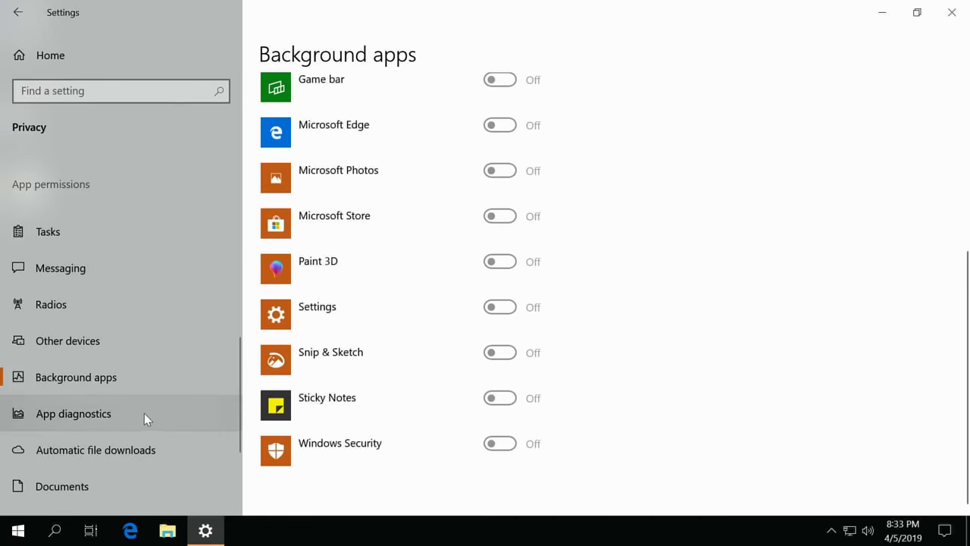
- Switch off apps' access to diagnostic info about other apps
click(121, 415)
click(288, 392)
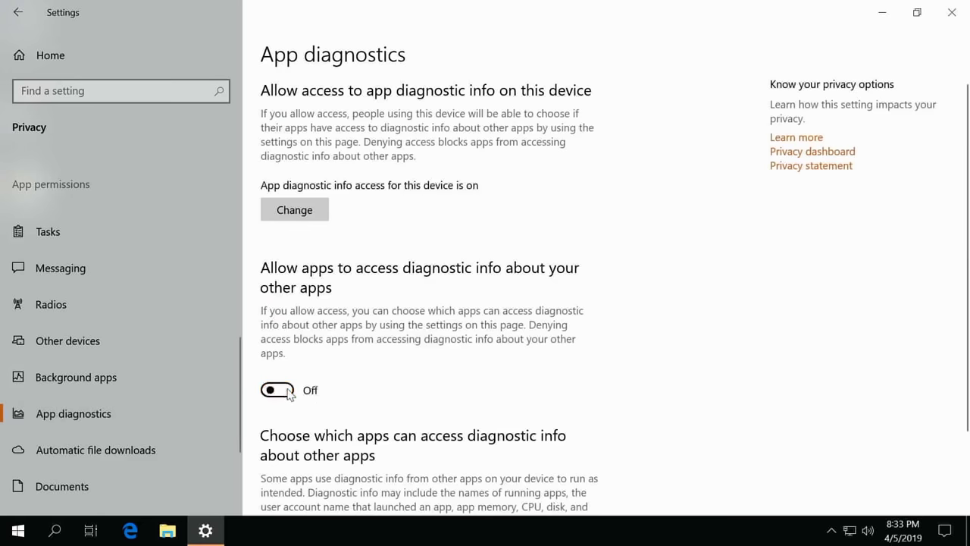
scroll(318, 402, down, 2)
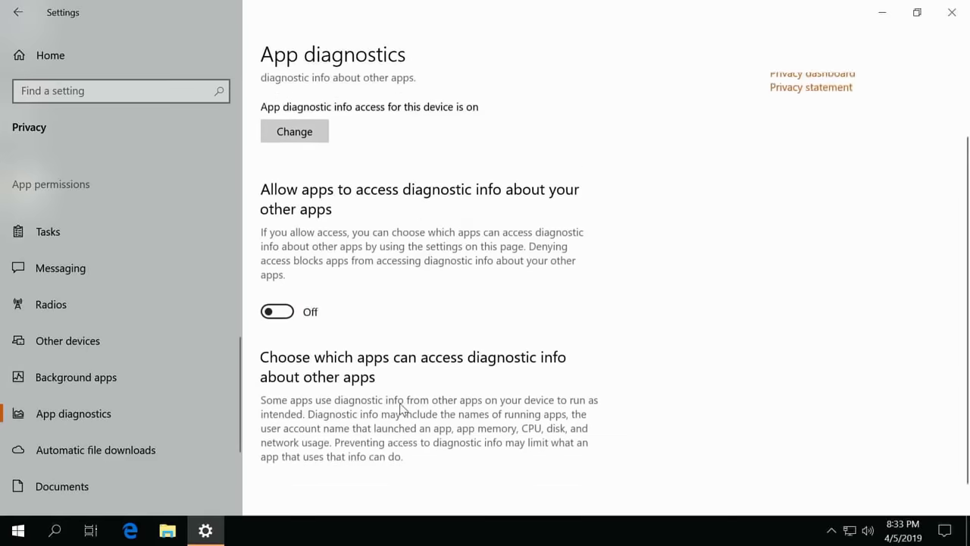
- Bring up the Automatic file downloads privacy page and look over it
click(93, 447)
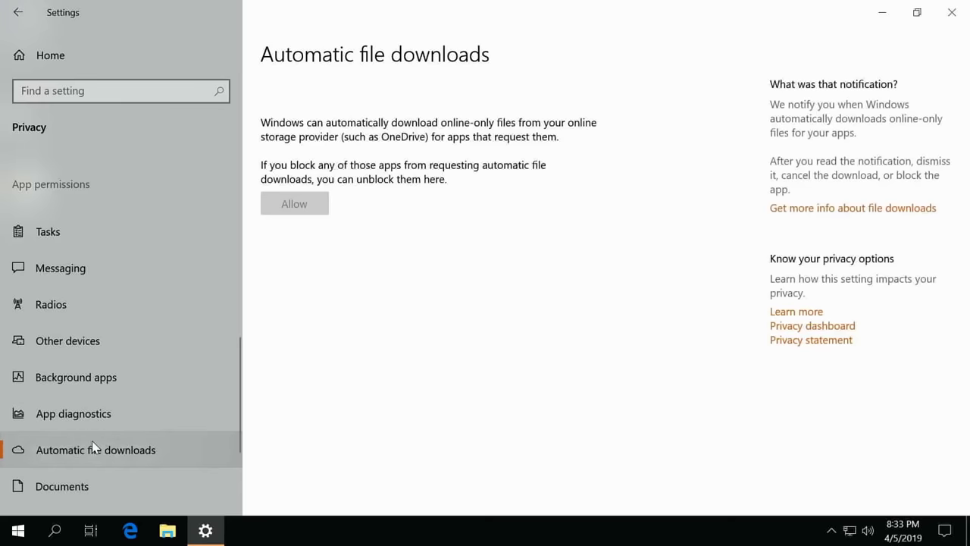
scroll(122, 448, down, 3)
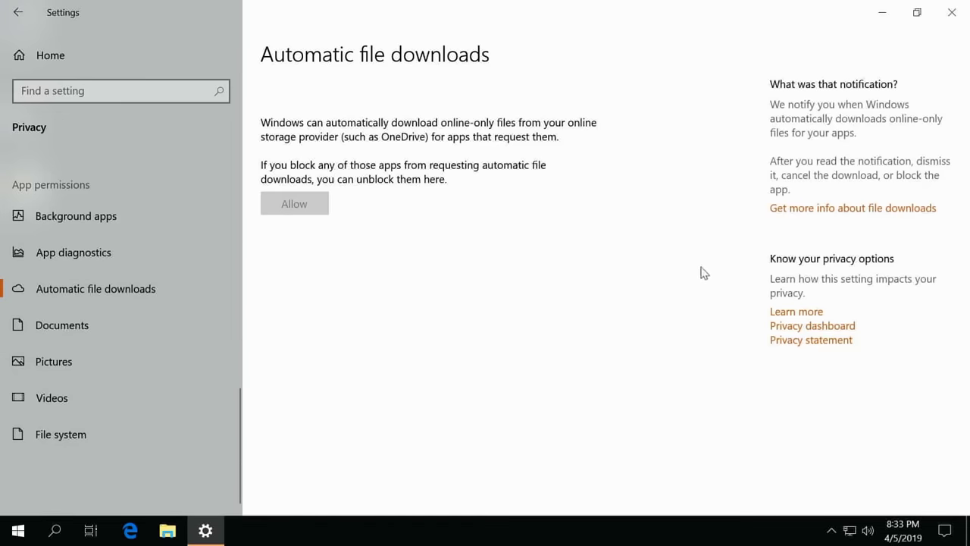
scroll(172, 298, up, 9)
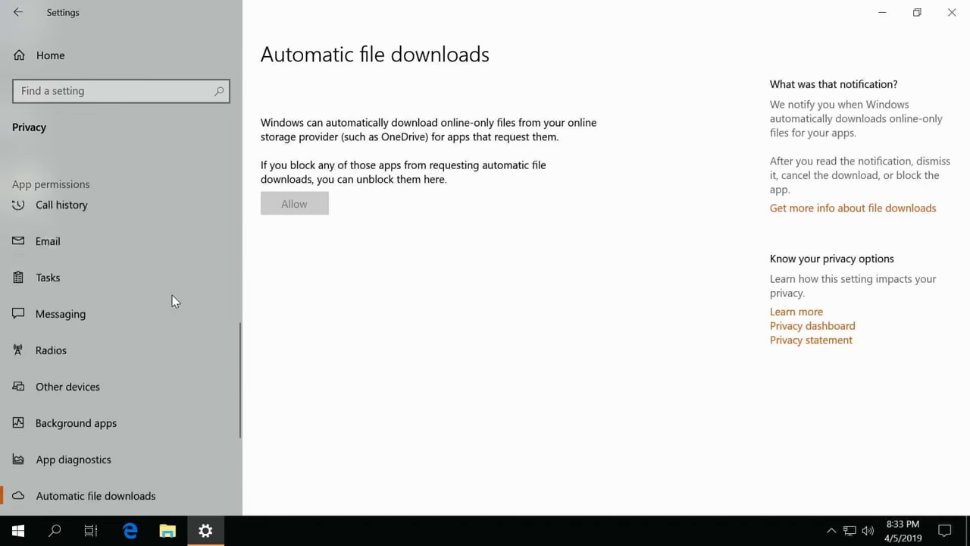
scroll(172, 295, up, 4)
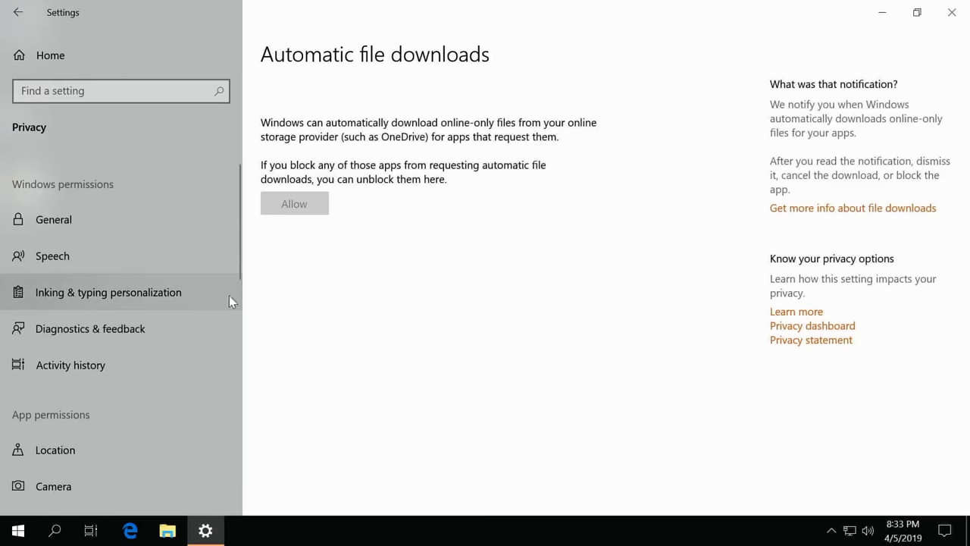
- Close Settings and open Power Options from the Start button's quick-link menu
click(952, 12)
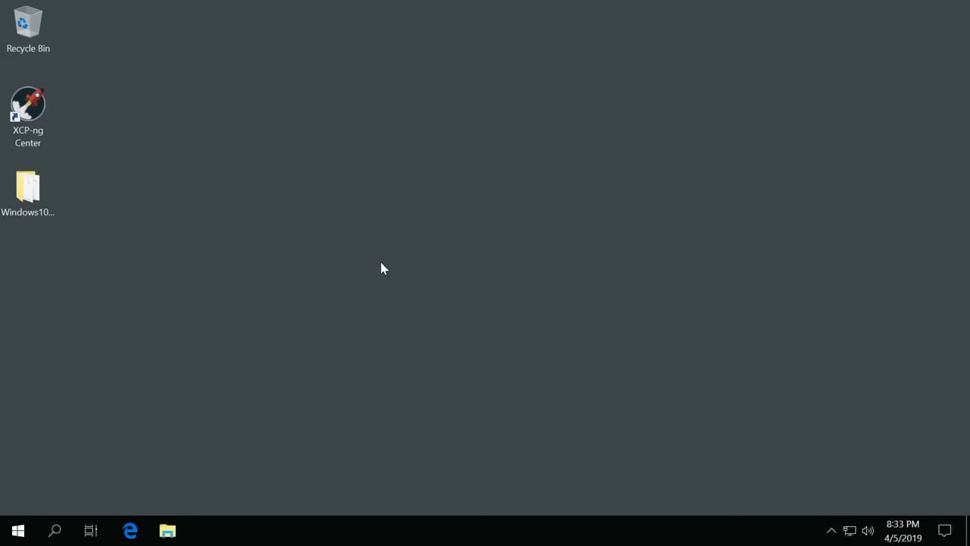
right_click(17, 530)
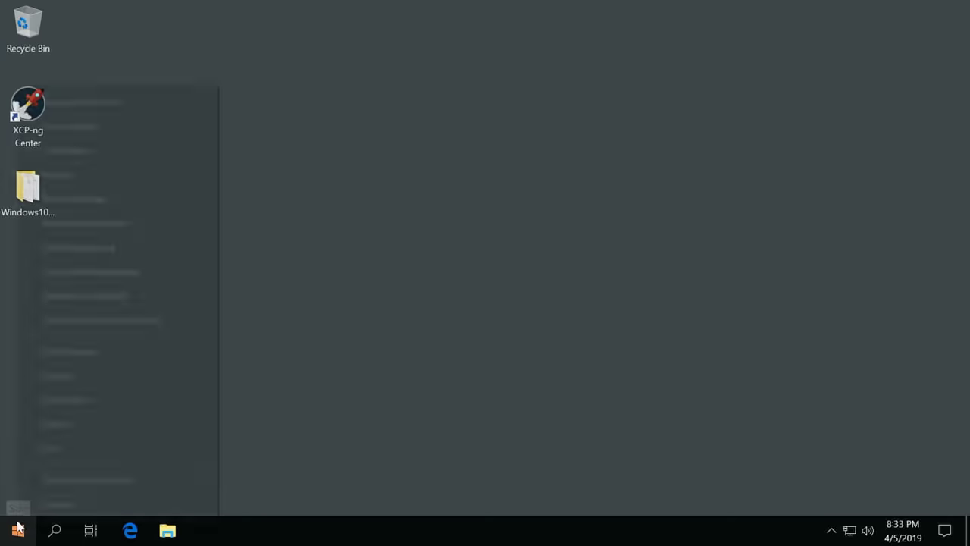
click(78, 128)
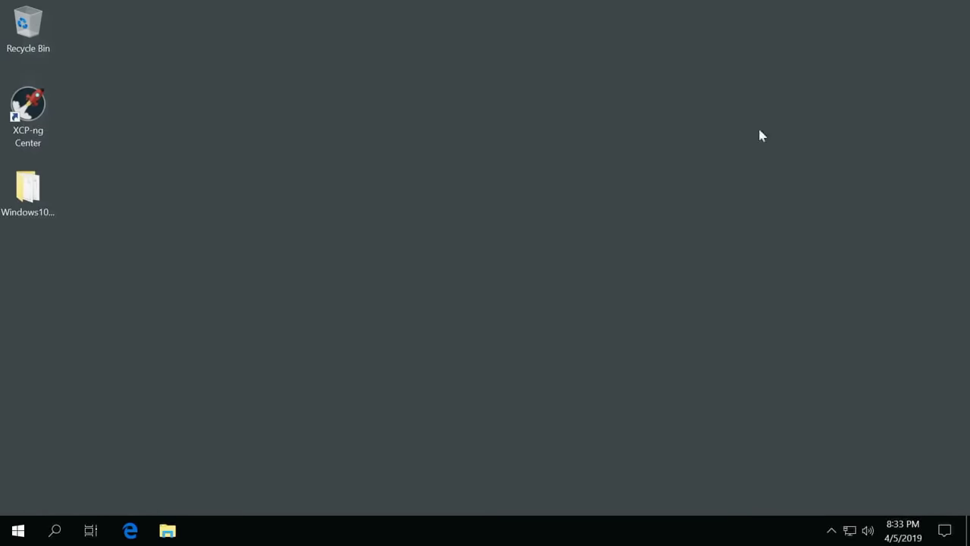
right_click(18, 530)
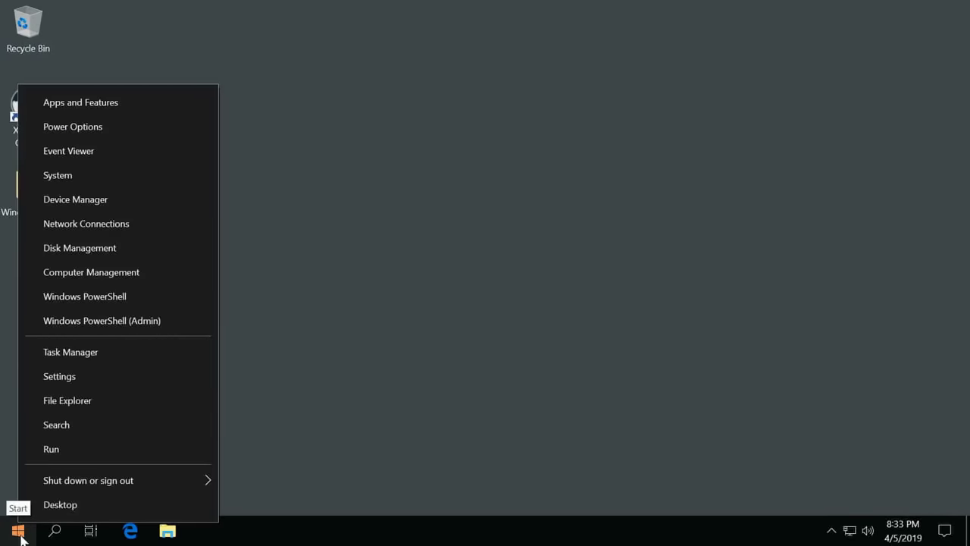
click(97, 130)
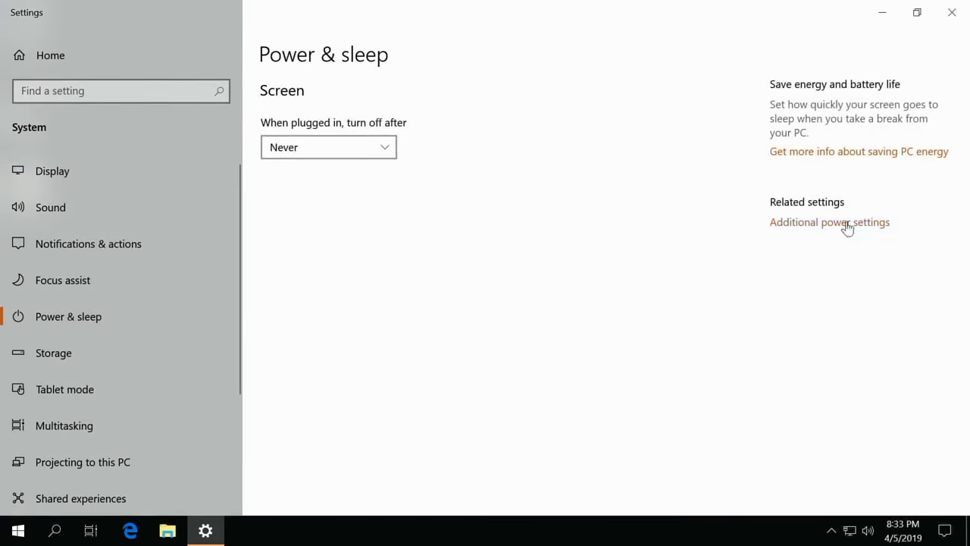
- Confirm High performance is the selected power plan, then close the power windows
click(843, 223)
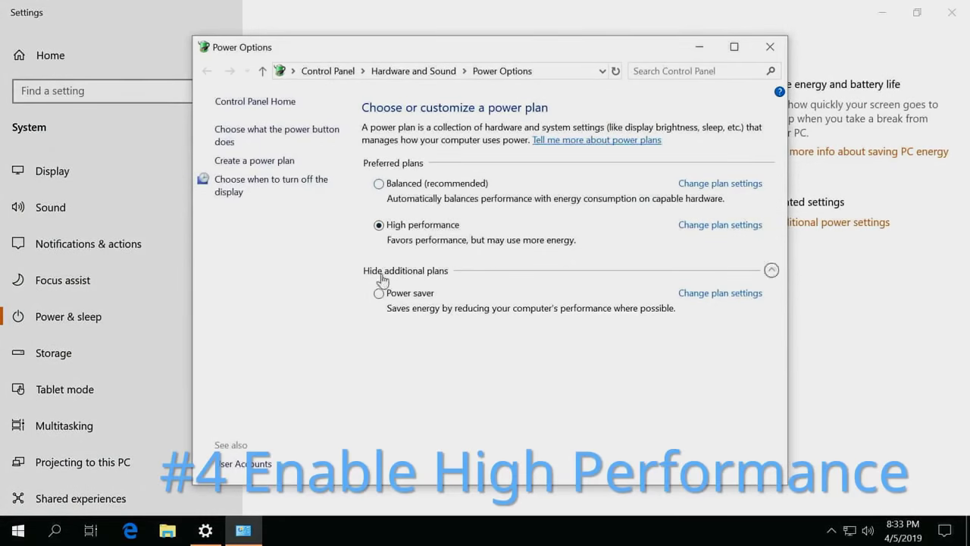
click(771, 272)
click(771, 270)
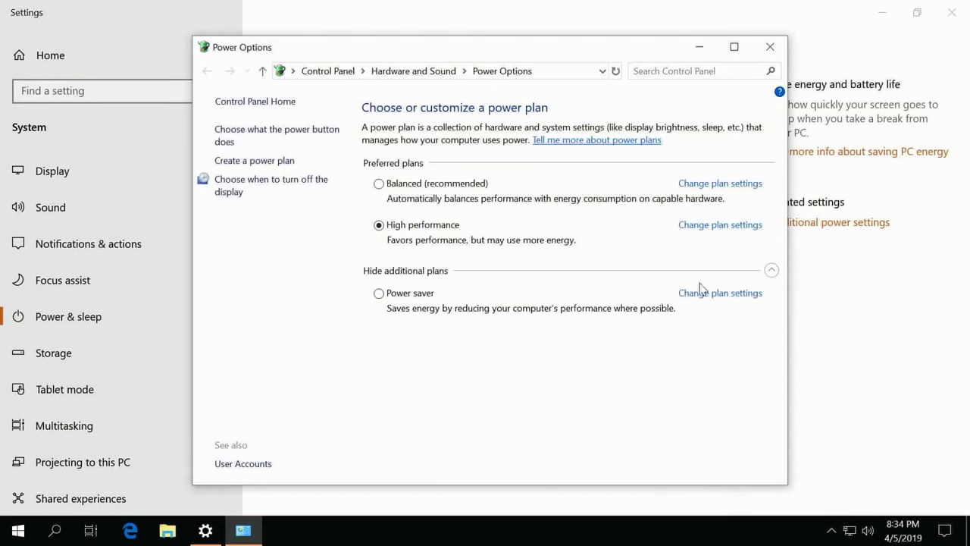
click(771, 50)
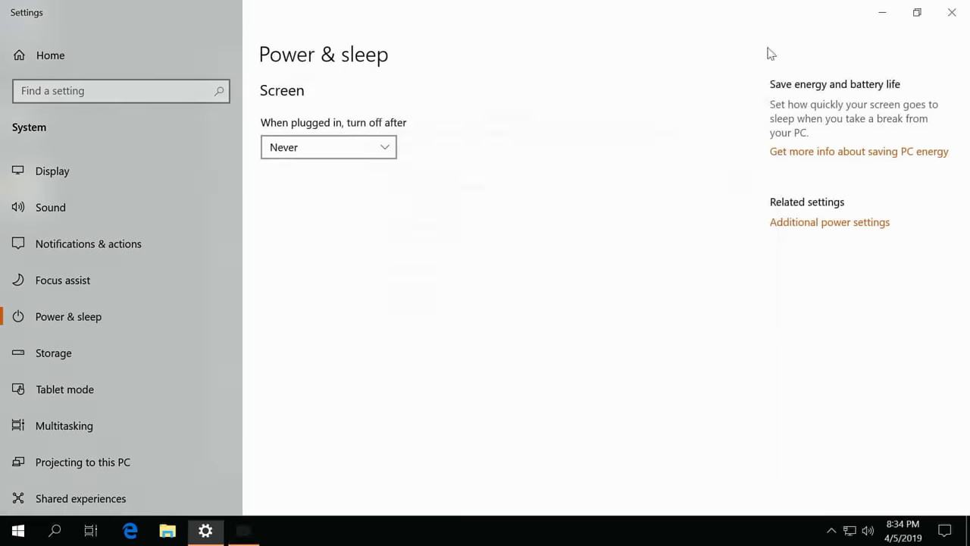
click(948, 22)
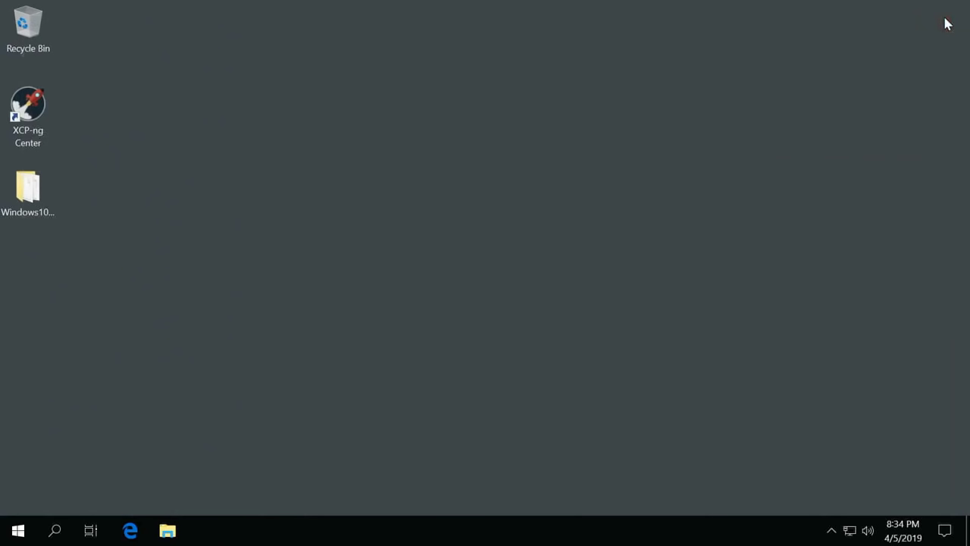
- Open the Properties of Local Disk (C:) from This PC in File Explorer
click(170, 531)
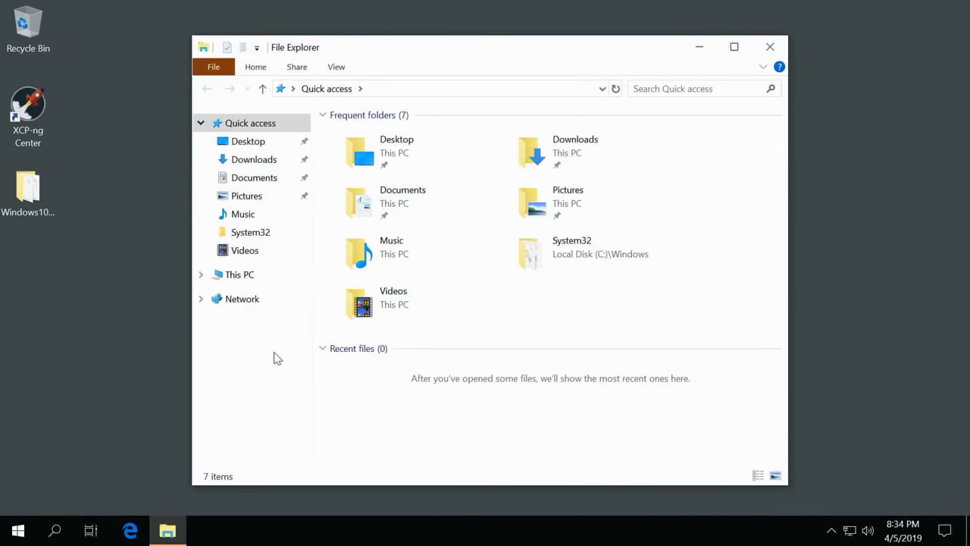
click(239, 276)
right_click(377, 298)
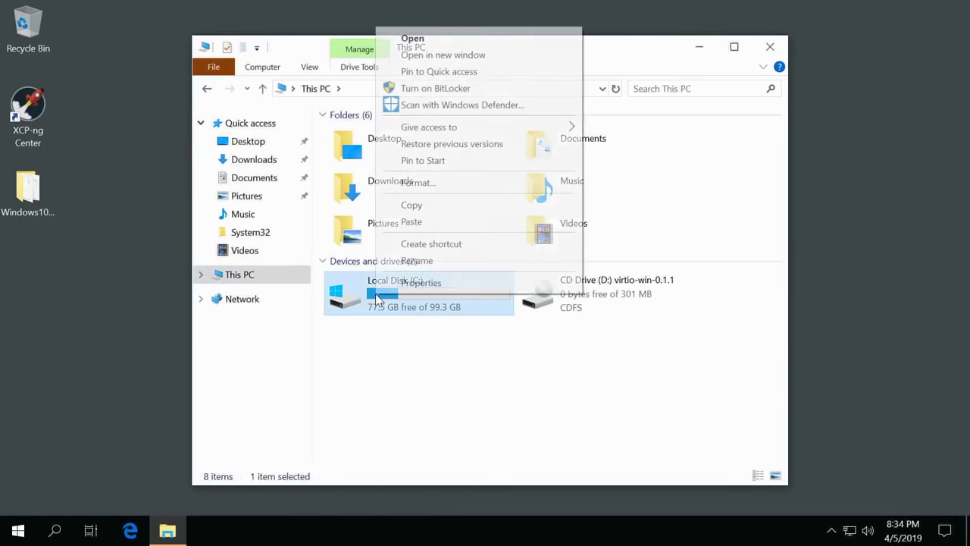
click(431, 282)
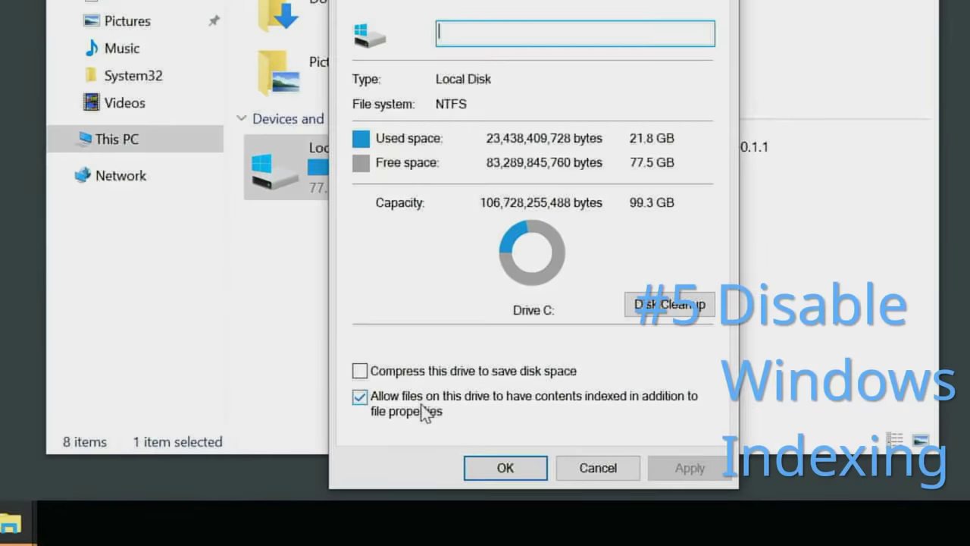
- Disable content indexing on C: for all subfolders and files, ignoring all access errors
click(394, 405)
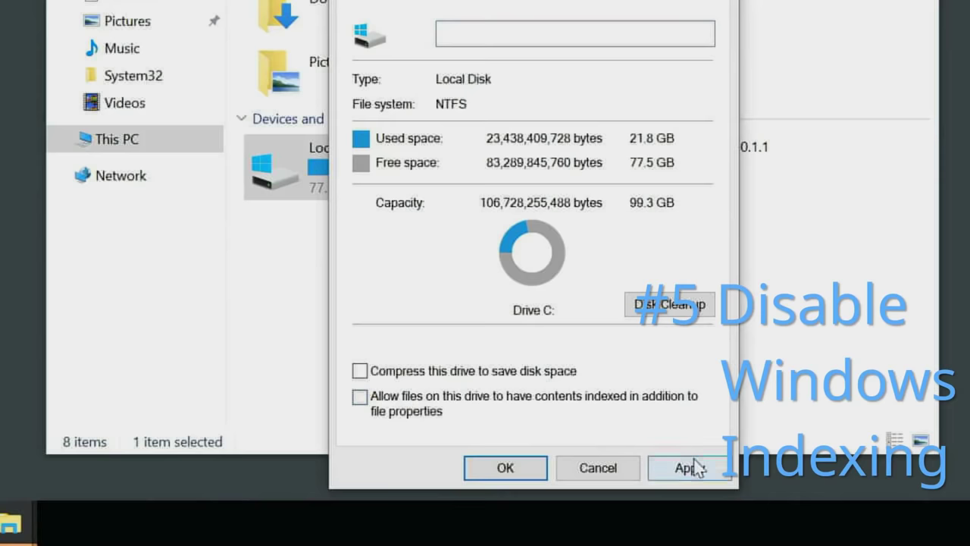
click(693, 466)
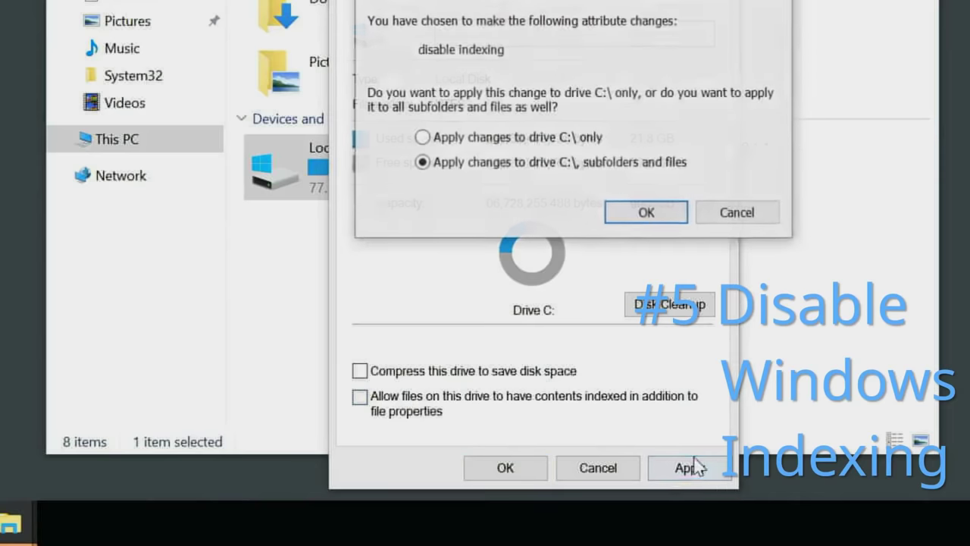
click(646, 213)
click(518, 168)
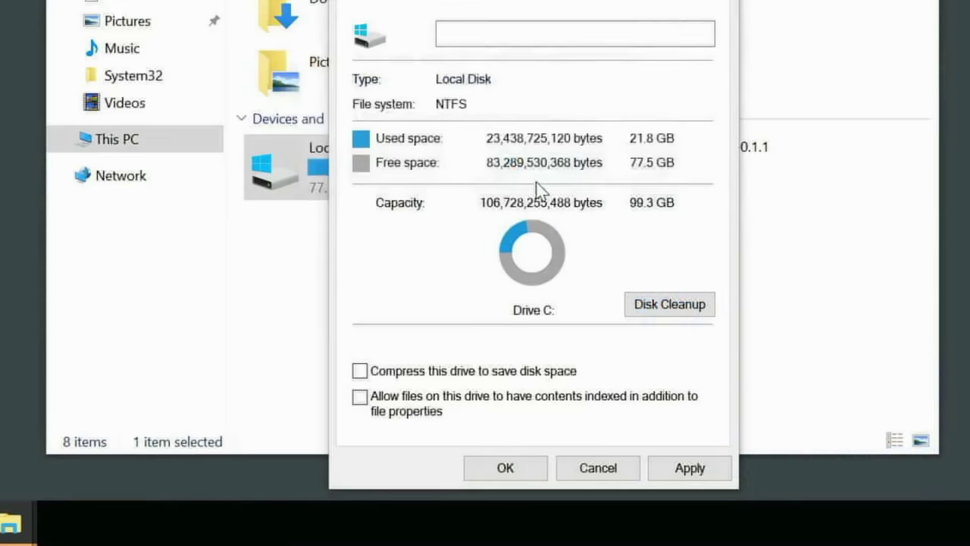
click(477, 250)
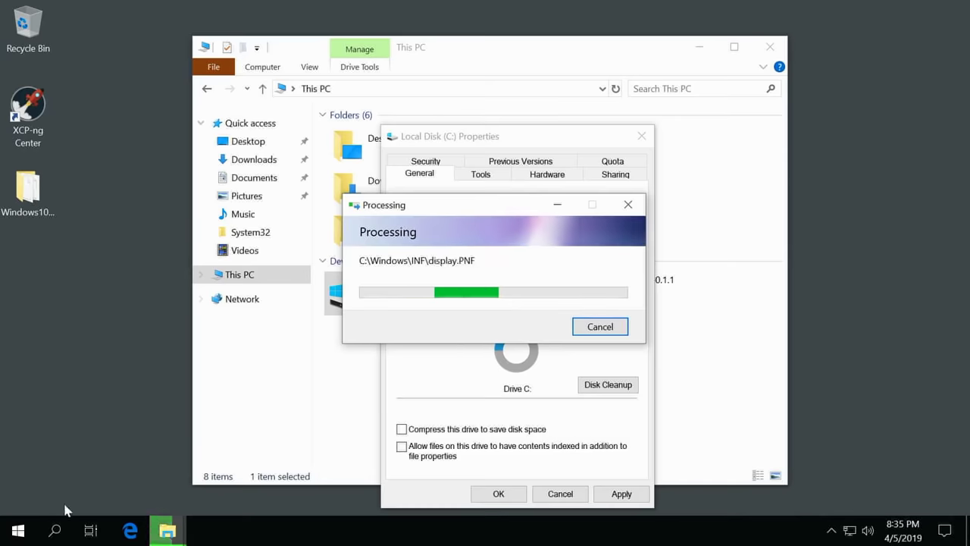
- Search the Start menu for 'xcp', then clear the search and close the menu
click(17, 530)
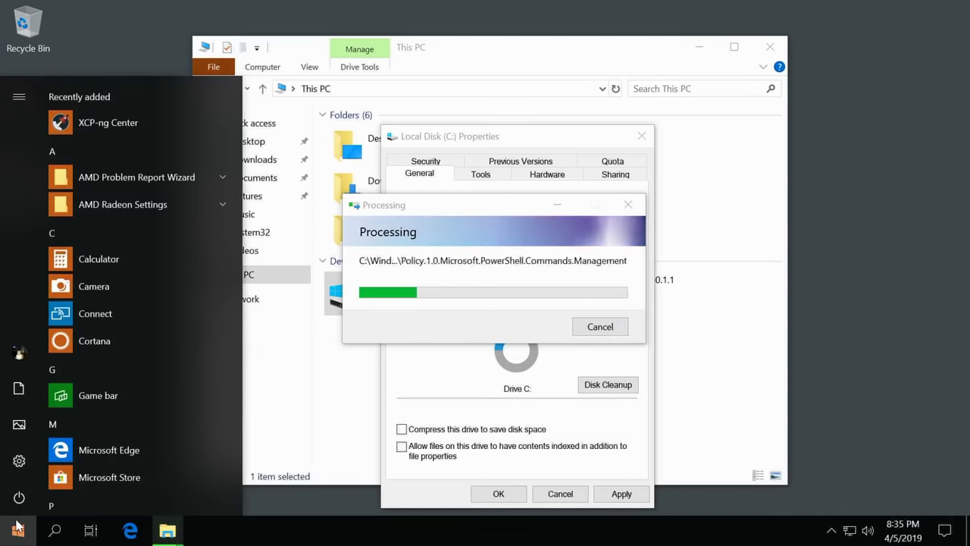
text(xcp)
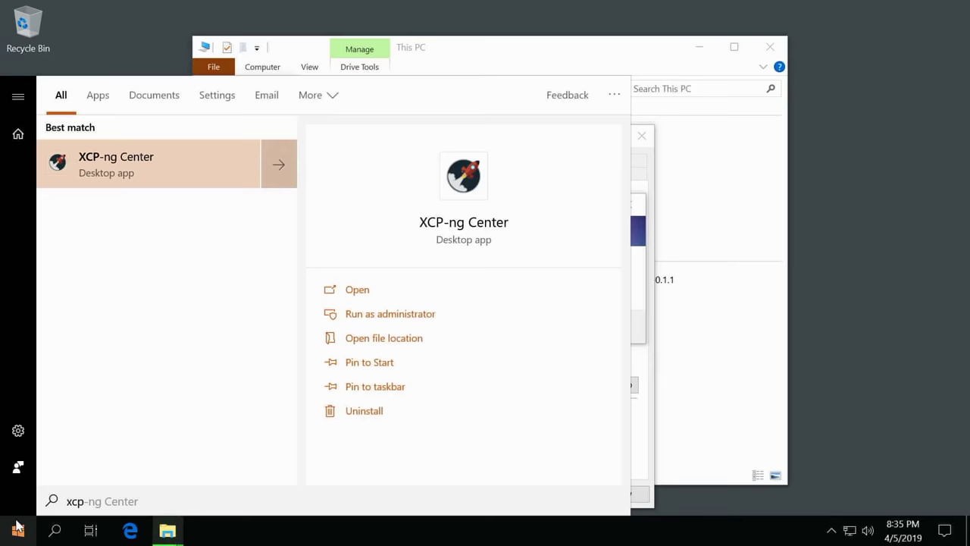
key(BackSpace)
key(BackSpace)
key(BackSpace)
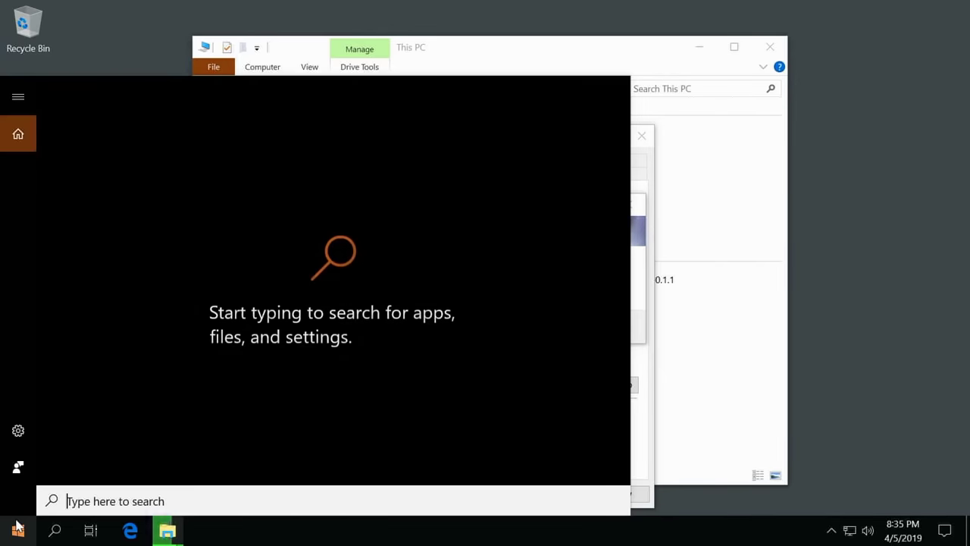
click(16, 526)
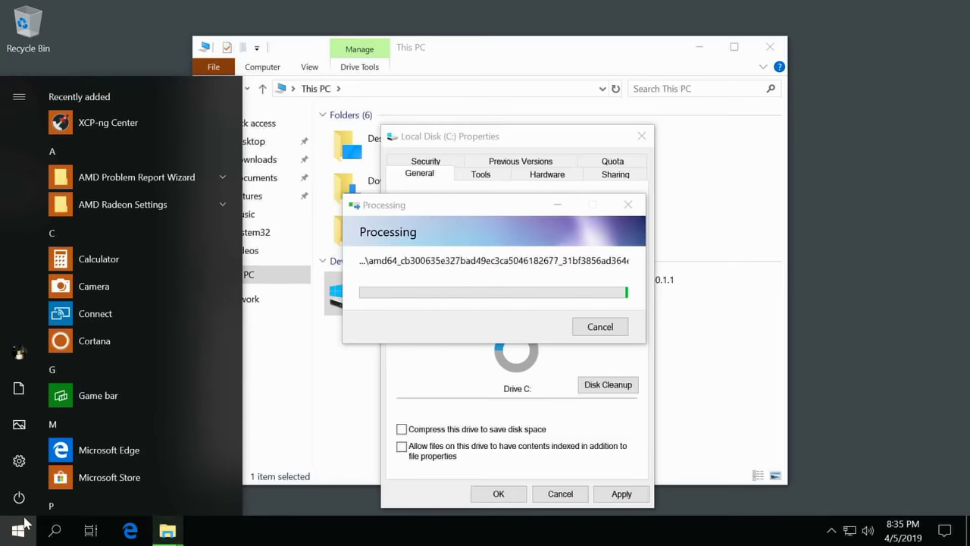
click(18, 527)
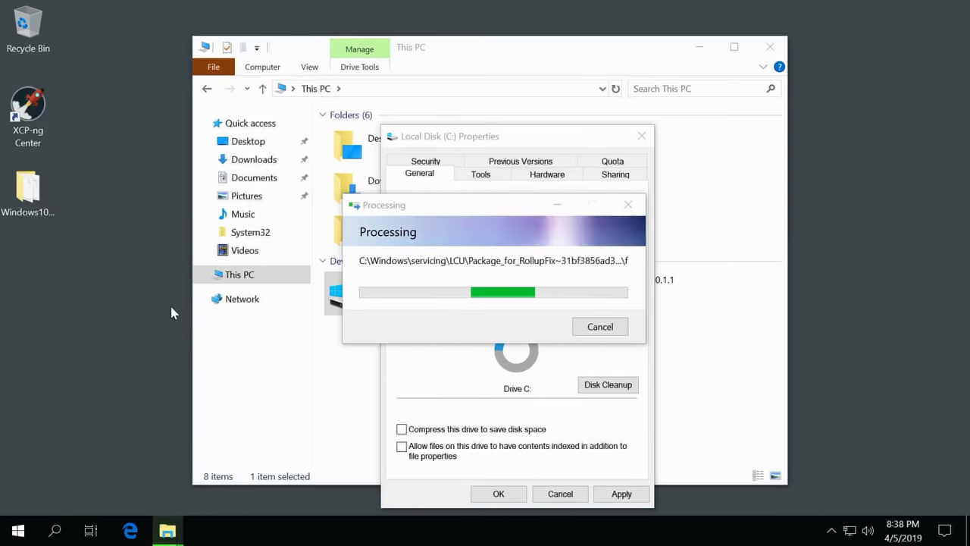